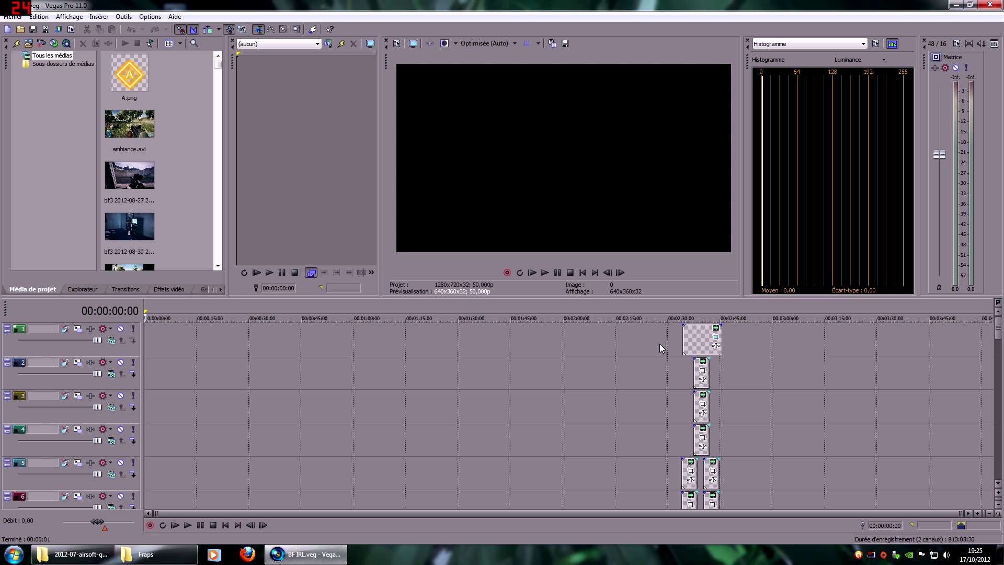
left_click(12, 16)
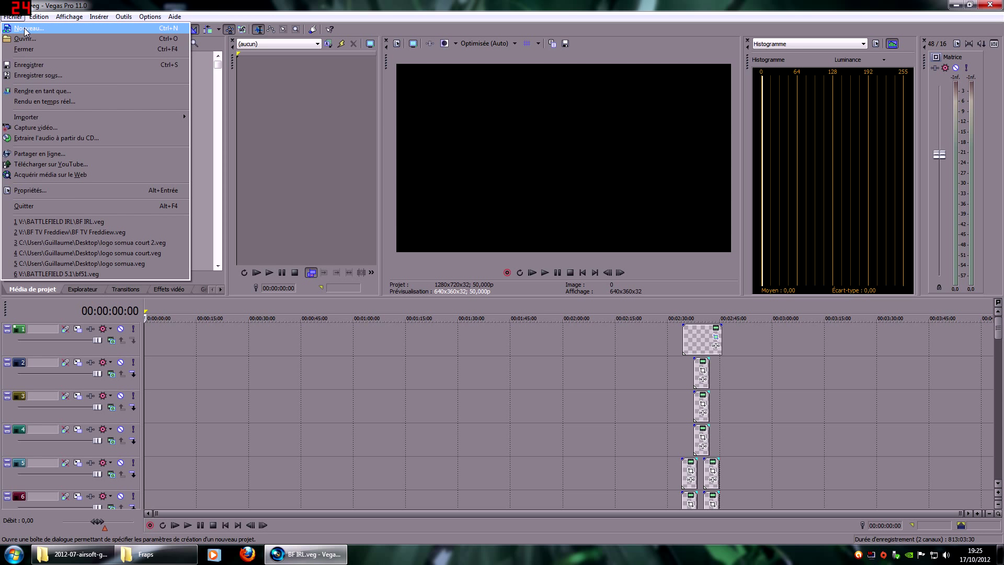
left_click(24, 27)
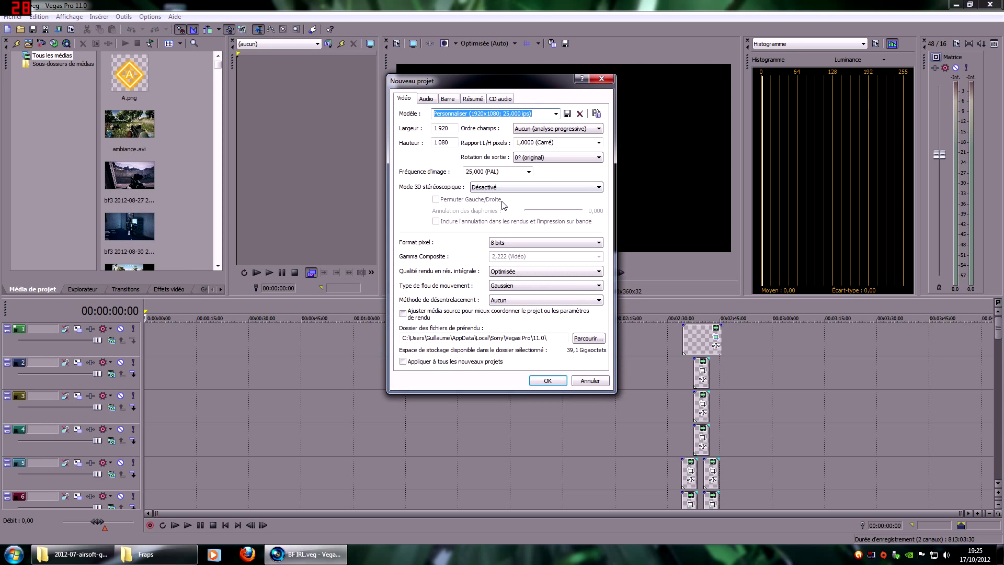
left_click(589, 382)
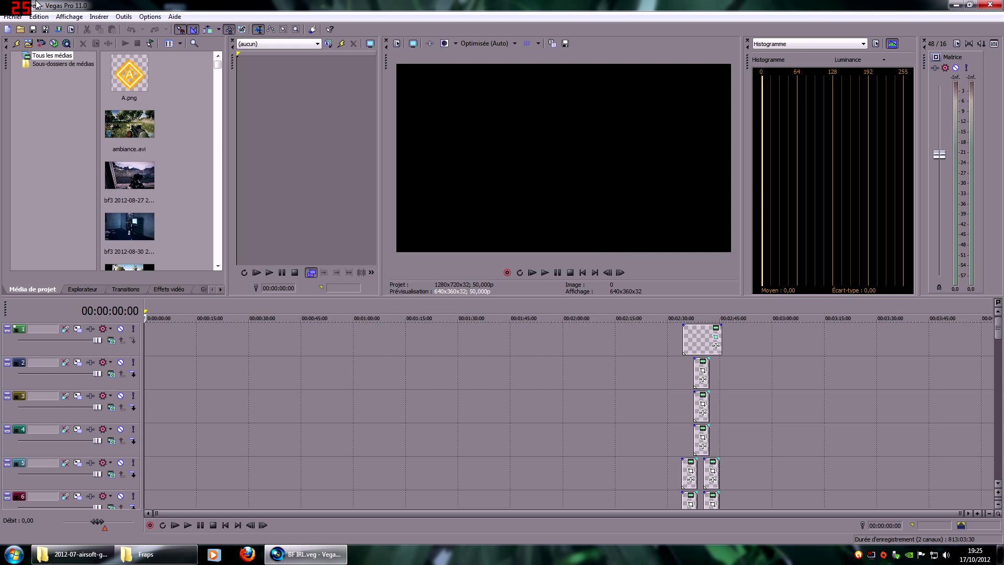
left_click(8, 17)
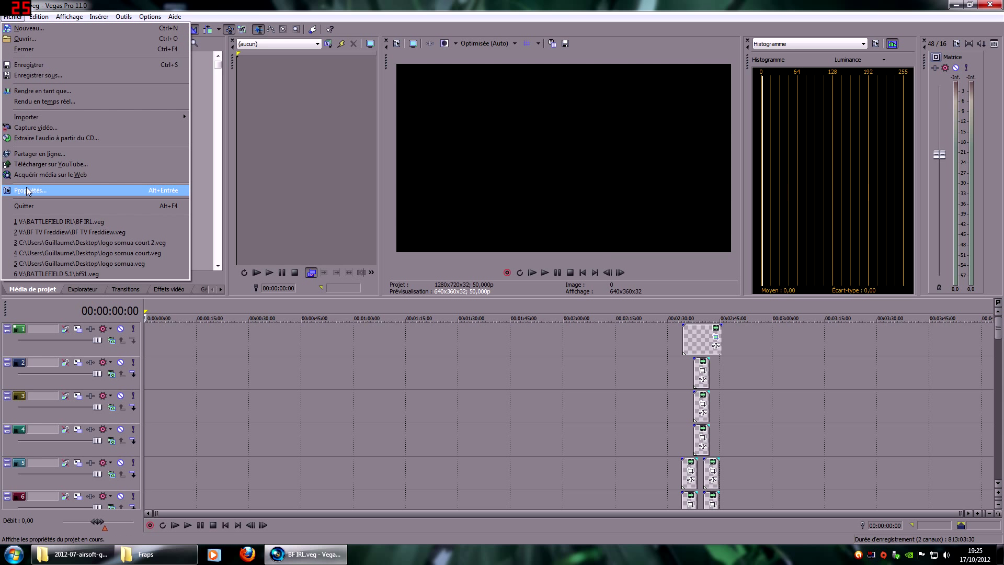
left_click(16, 18)
- Open the settings for a new project and review the frame width, height and field order options
left_click(16, 17)
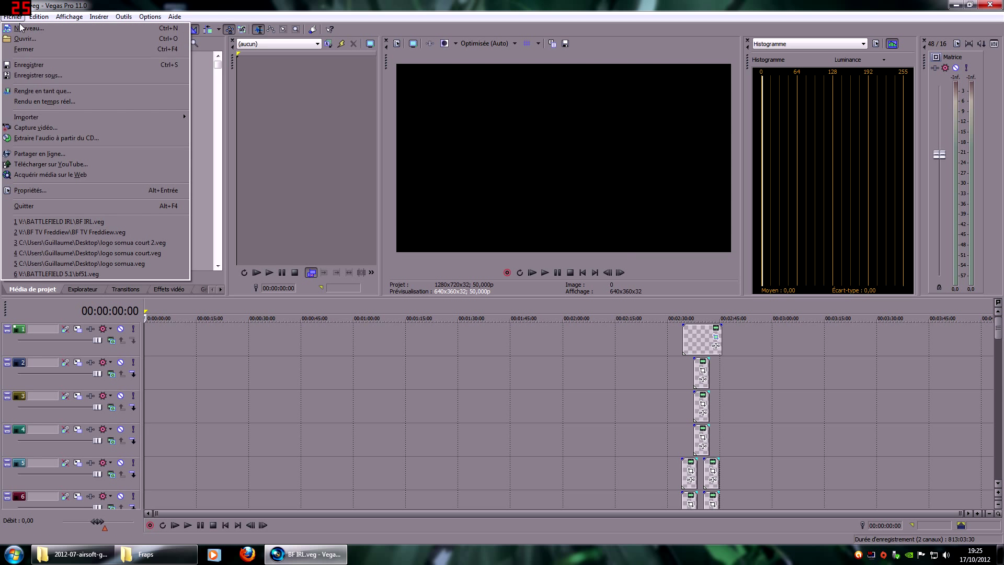
left_click(29, 28)
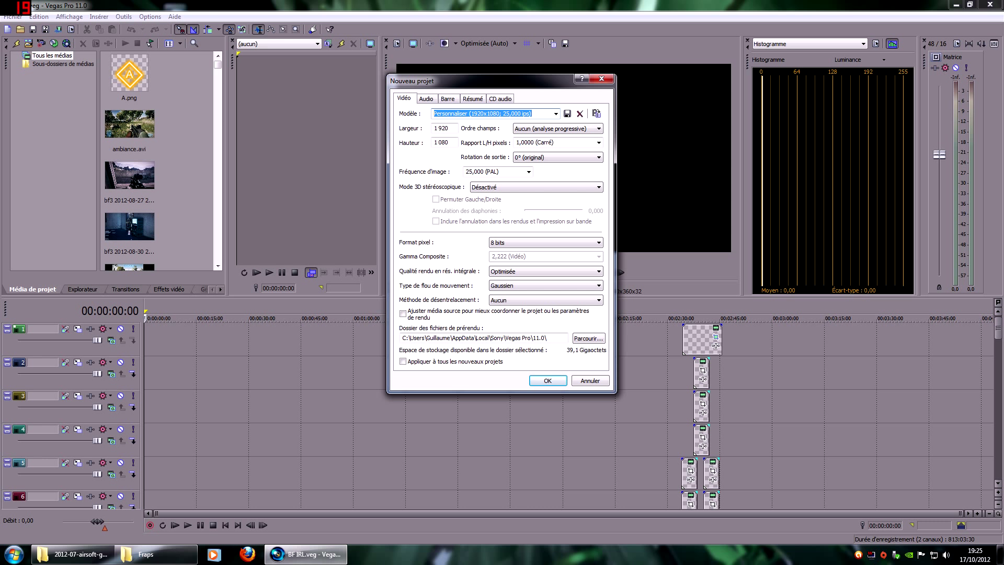
key("Tab")
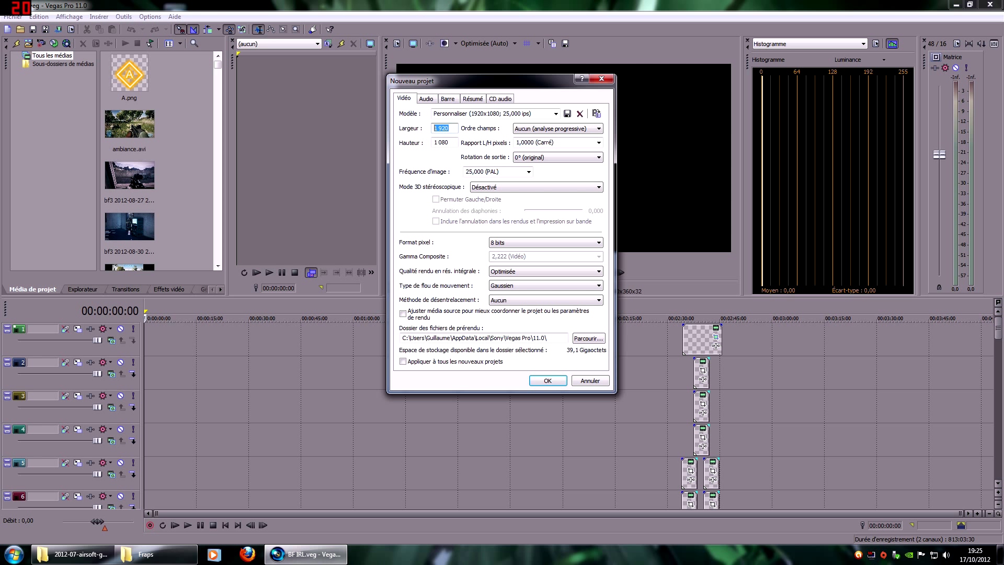
left_click(449, 142)
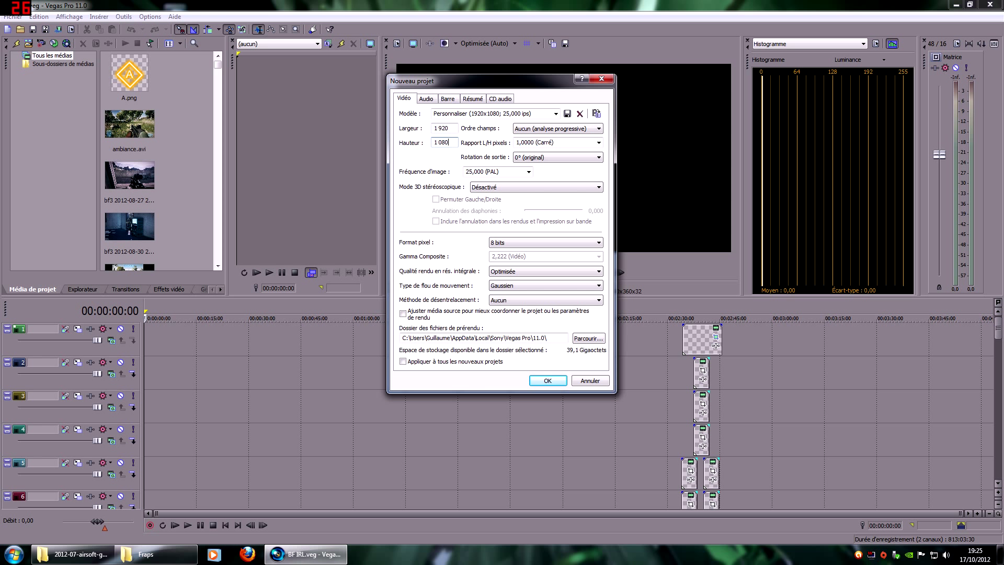
left_click(572, 132)
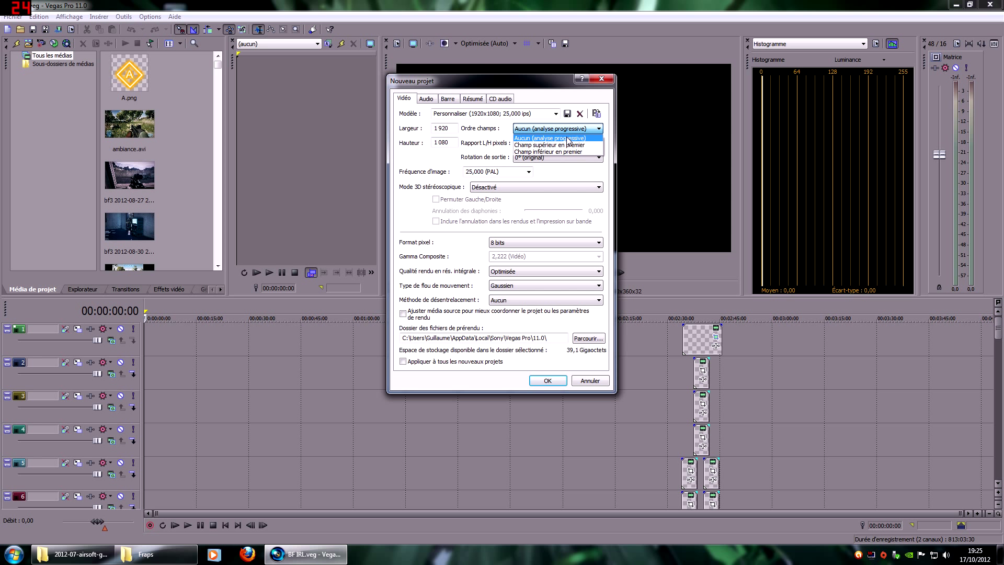
left_click(528, 129)
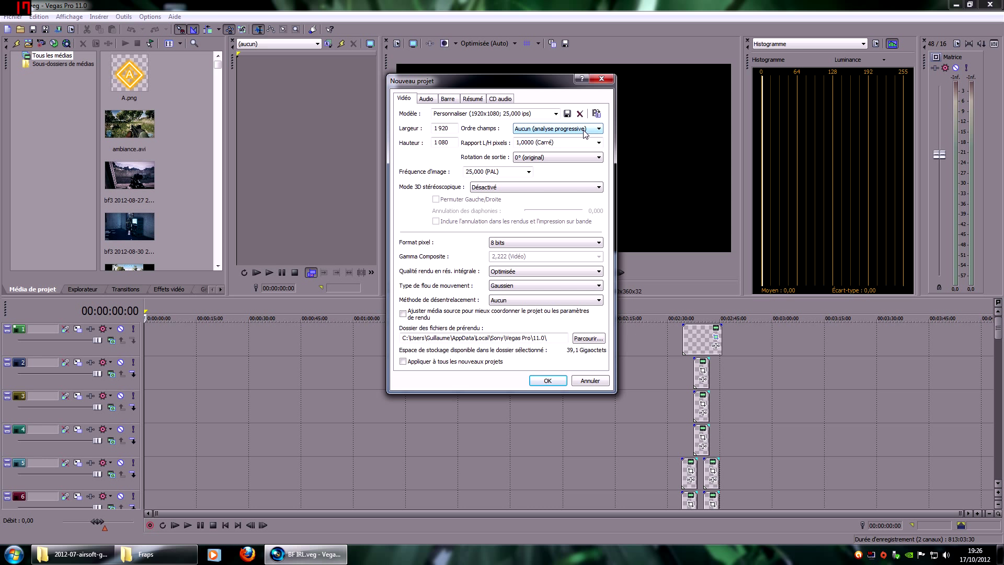
- Try the field order Champ supérieur en premier and return it to Aucun (analyse progressive)
left_click(585, 133)
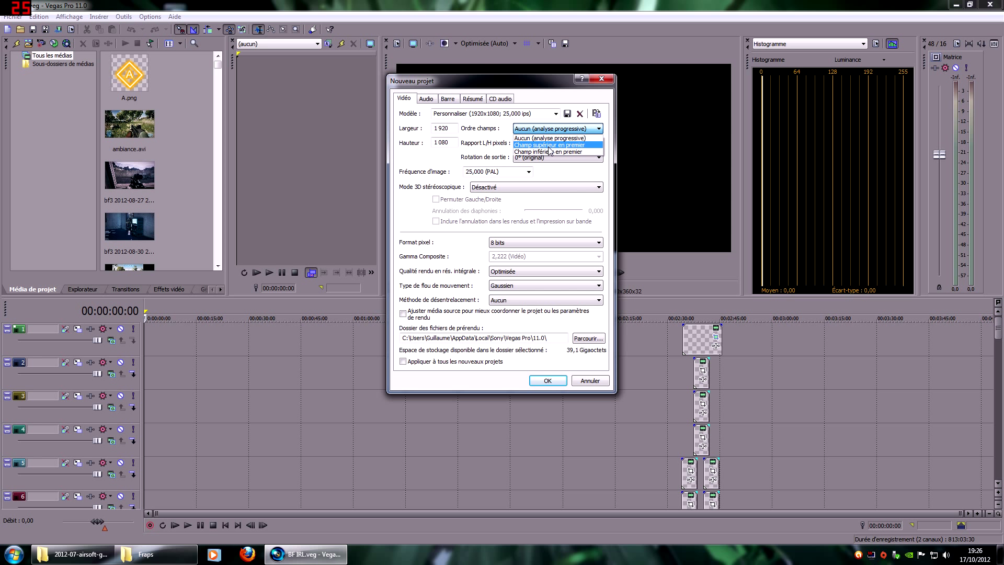
left_click(551, 146)
left_click(575, 129)
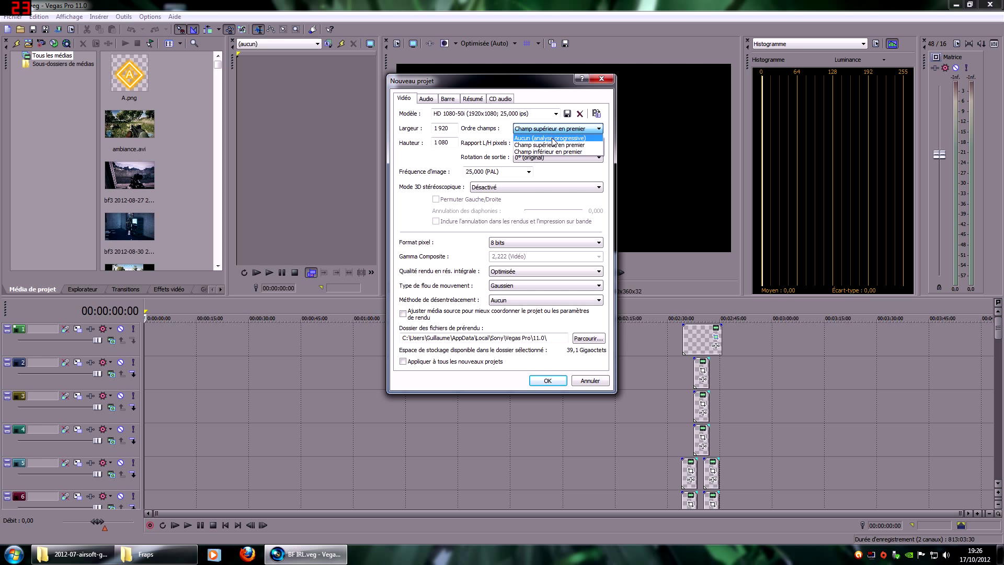
left_click(551, 140)
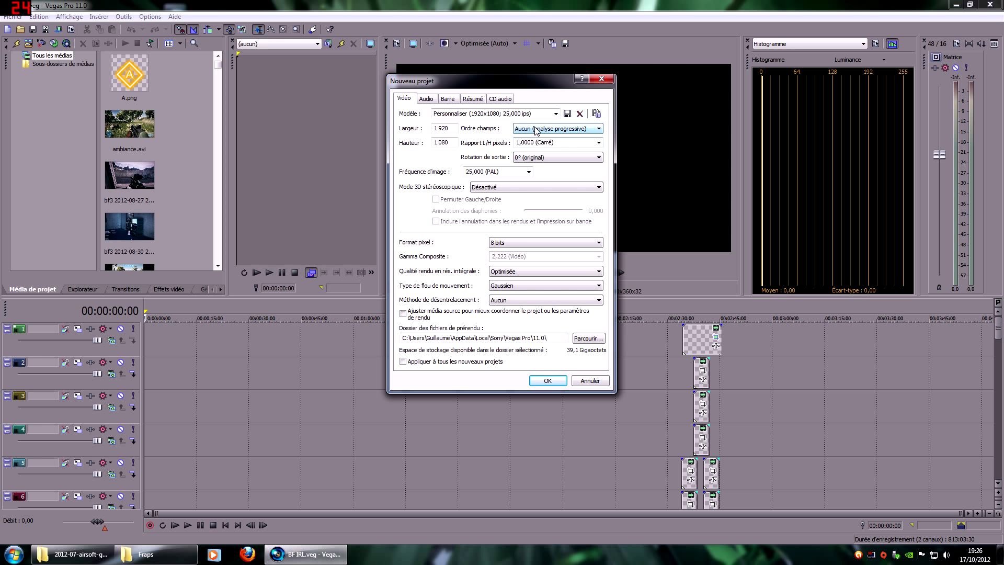
- Check the frame rate options and set the new project's stereoscopic 3D mode to Anaglyphique (rouge/cyan)
left_click(529, 172)
left_click(529, 172)
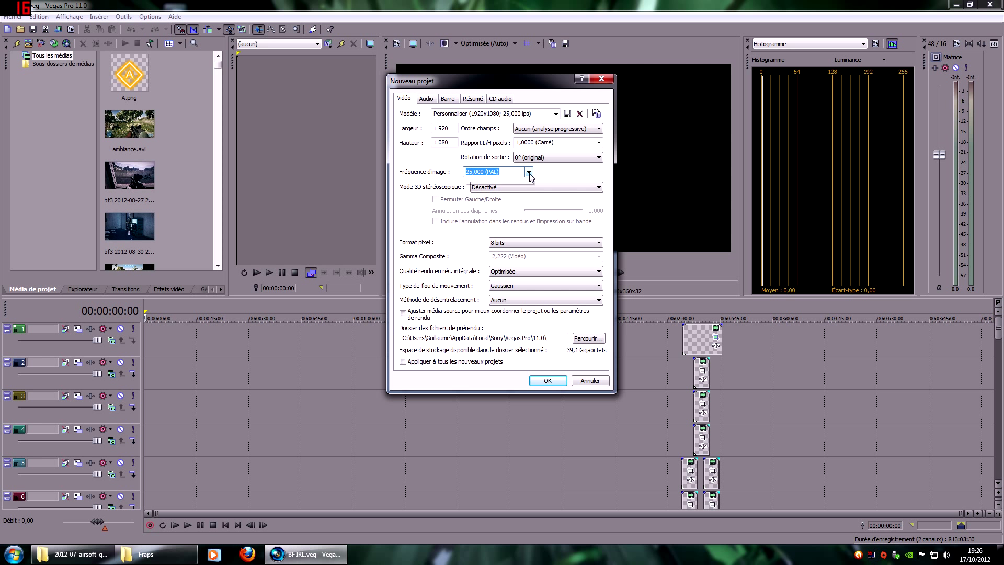
left_click(529, 173)
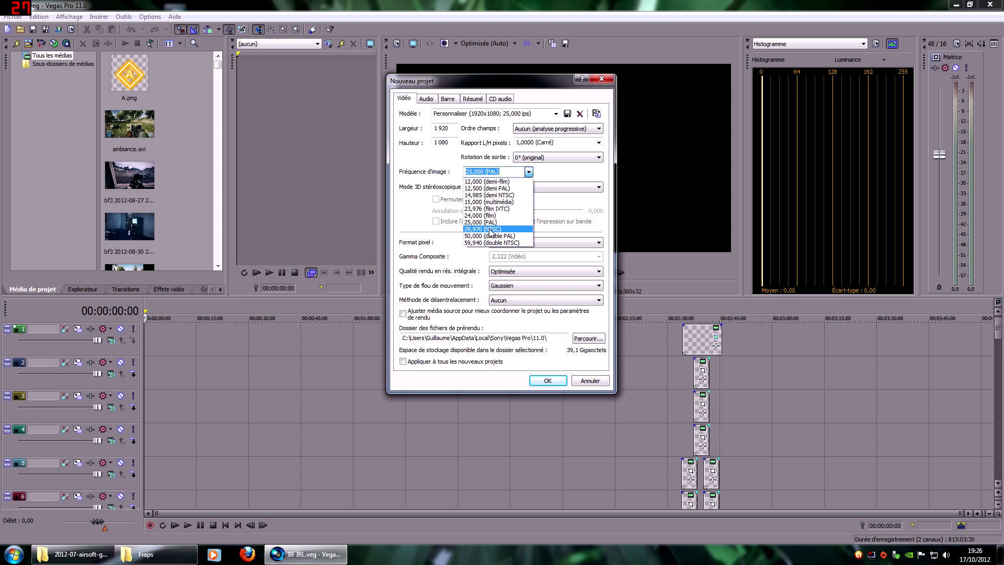
left_click(500, 171)
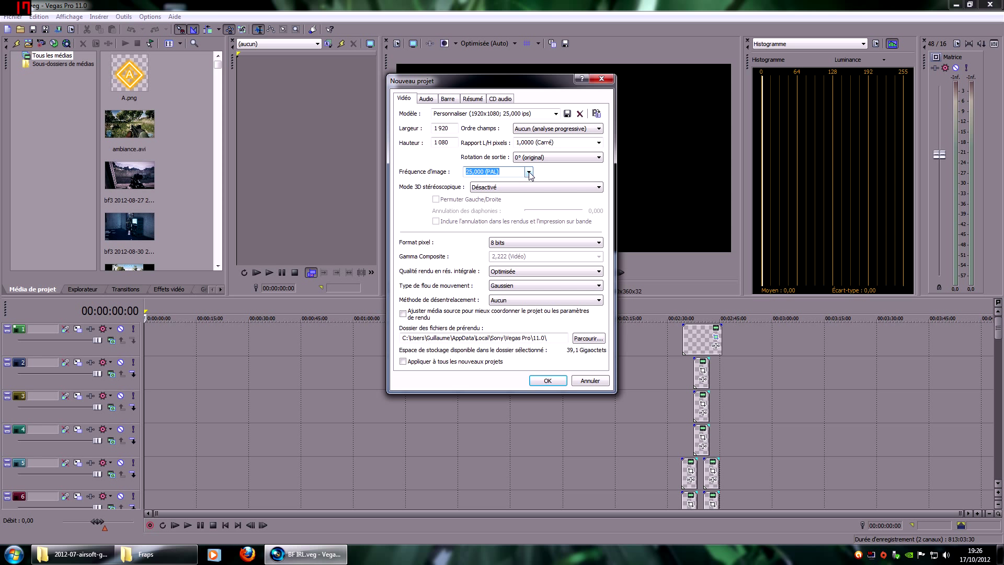
left_click(511, 189)
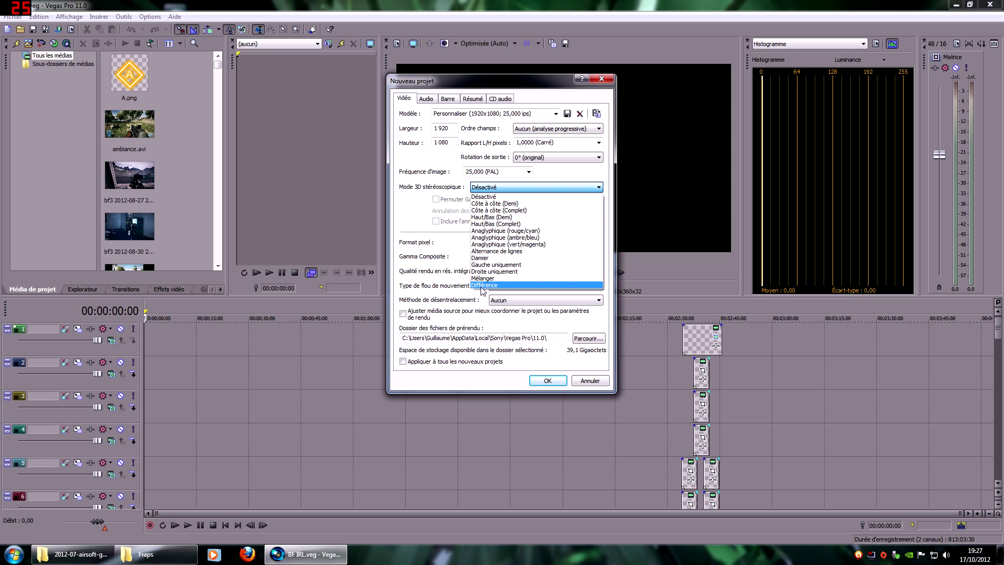
left_click(507, 234)
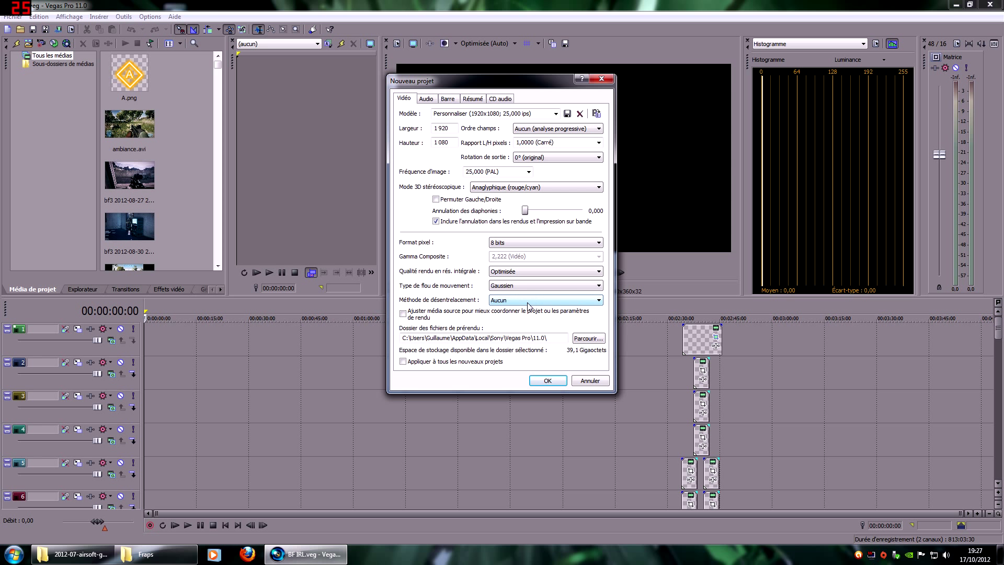
left_click(554, 128)
left_click(549, 135)
left_click(507, 300)
left_click(506, 303)
left_click(506, 301)
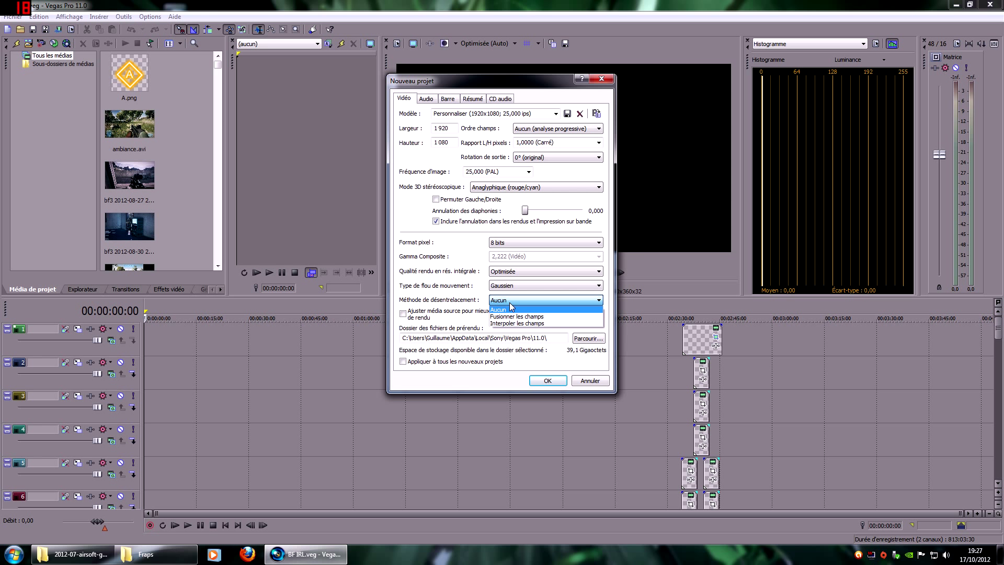
left_click(510, 306)
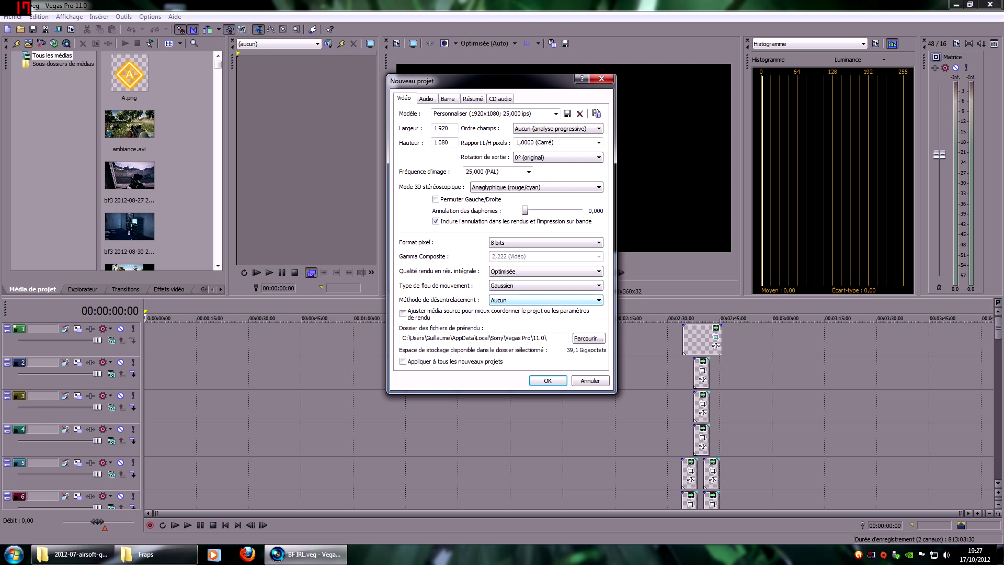
- Set the field order to Champ supérieur en premier and the deinterlace method to Interpoler les champs
left_click(569, 131)
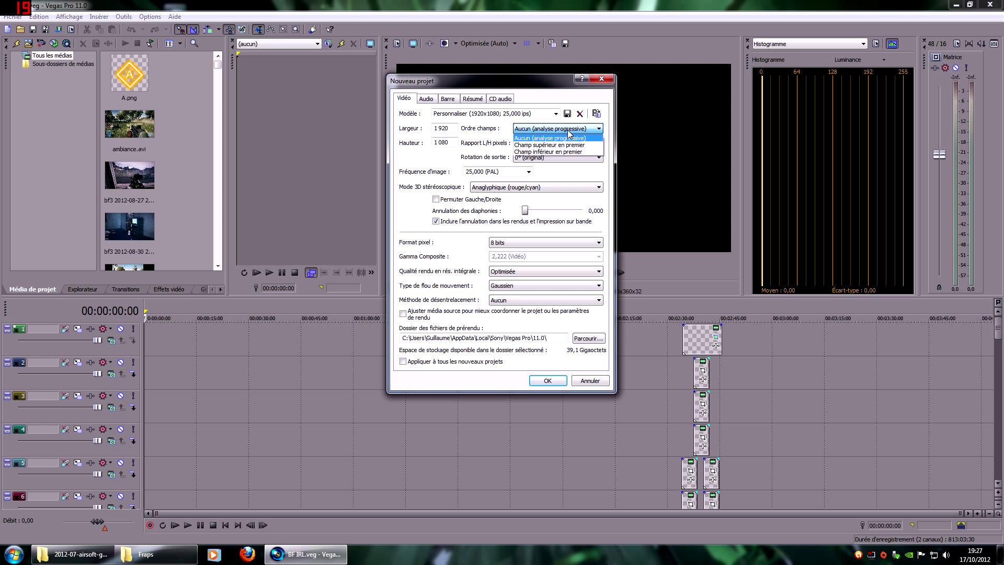
left_click(556, 148)
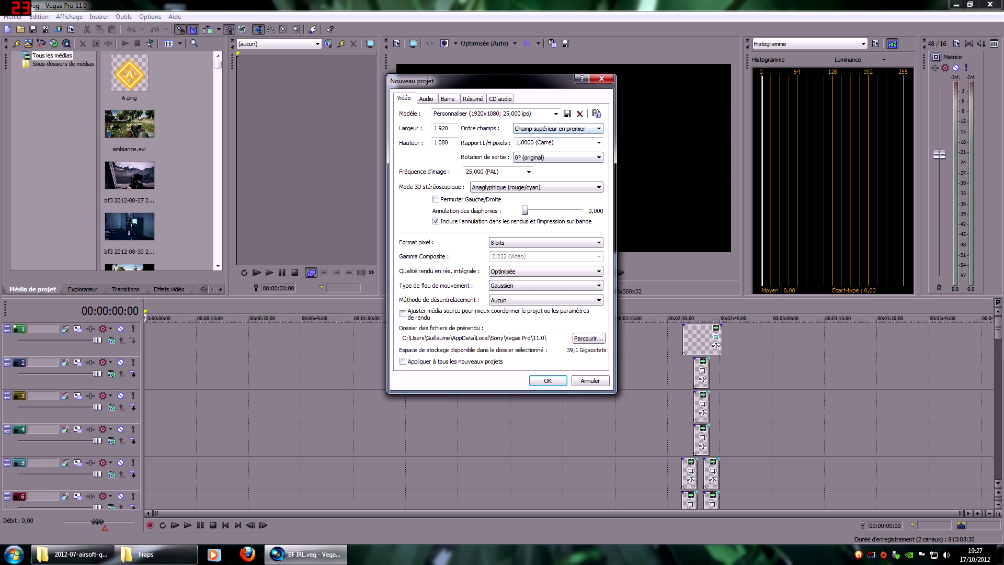
left_click(510, 301)
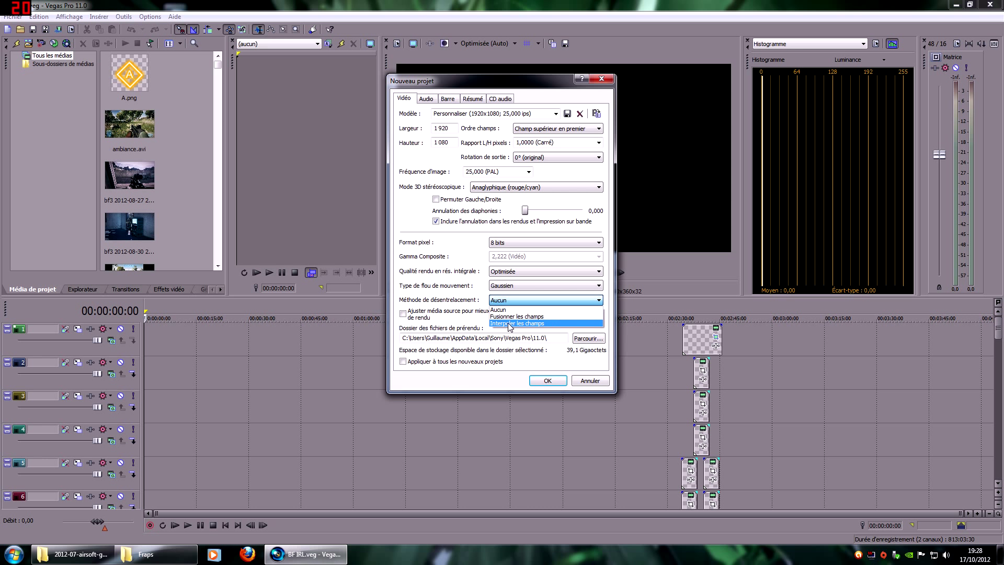
left_click(509, 323)
left_click(544, 300)
left_click(515, 324)
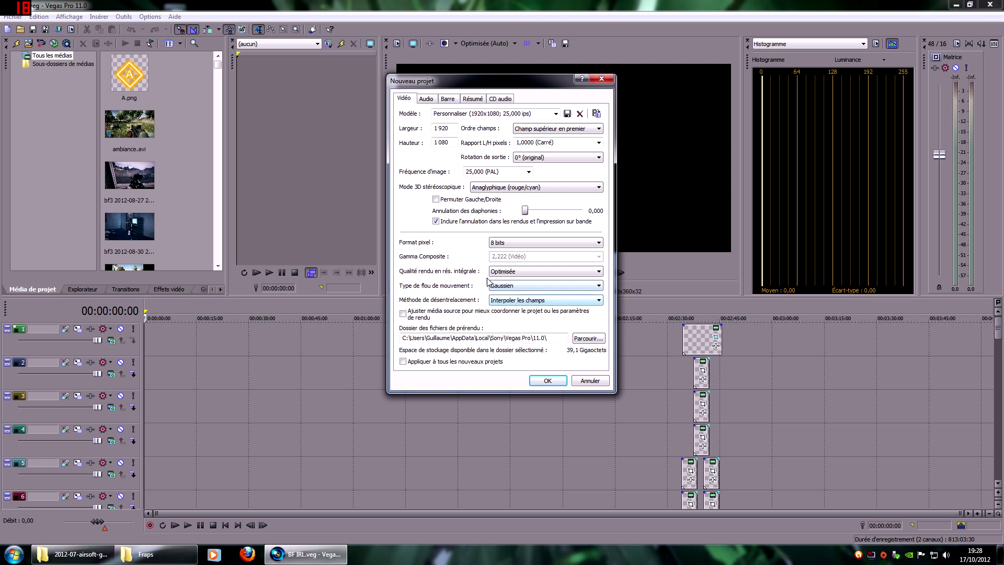
left_click(533, 300)
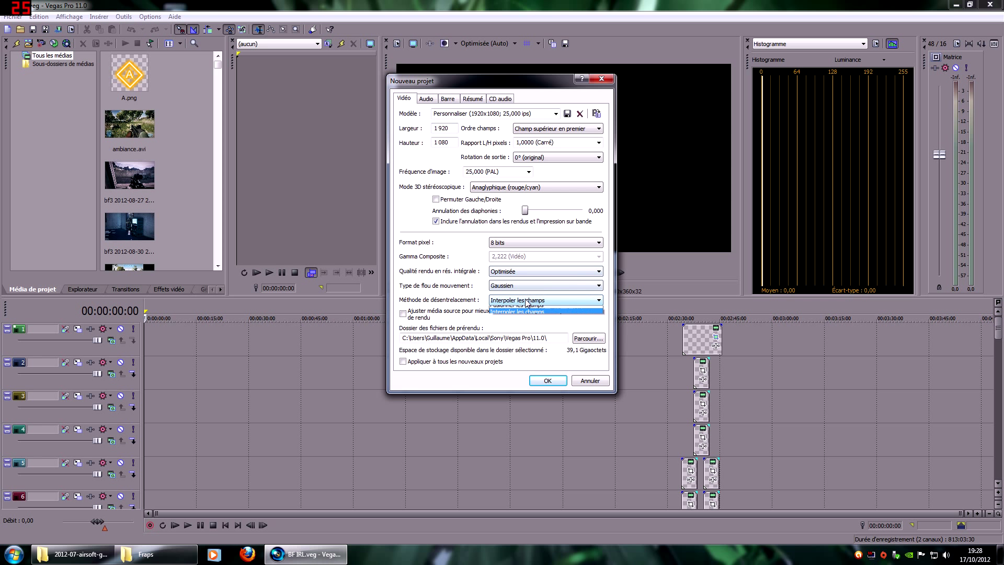
left_click(516, 323)
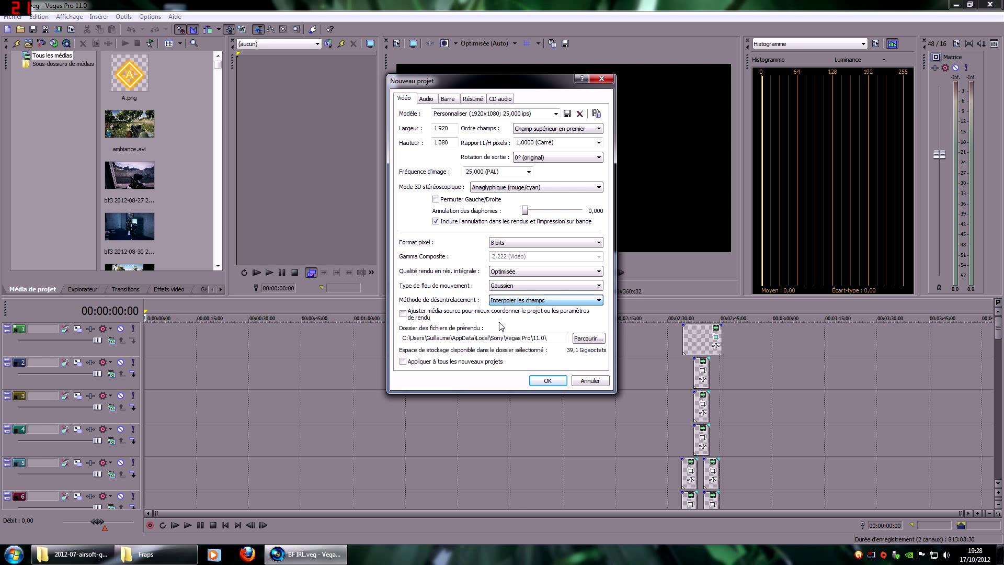
- Keep the chosen field order and create the new project with these video settings
left_click(544, 128)
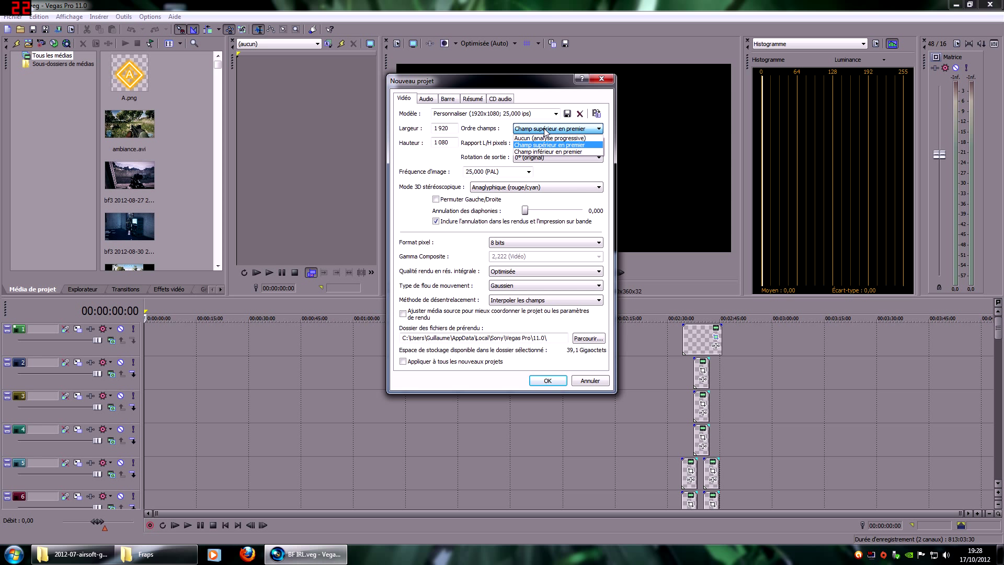
left_click(542, 135)
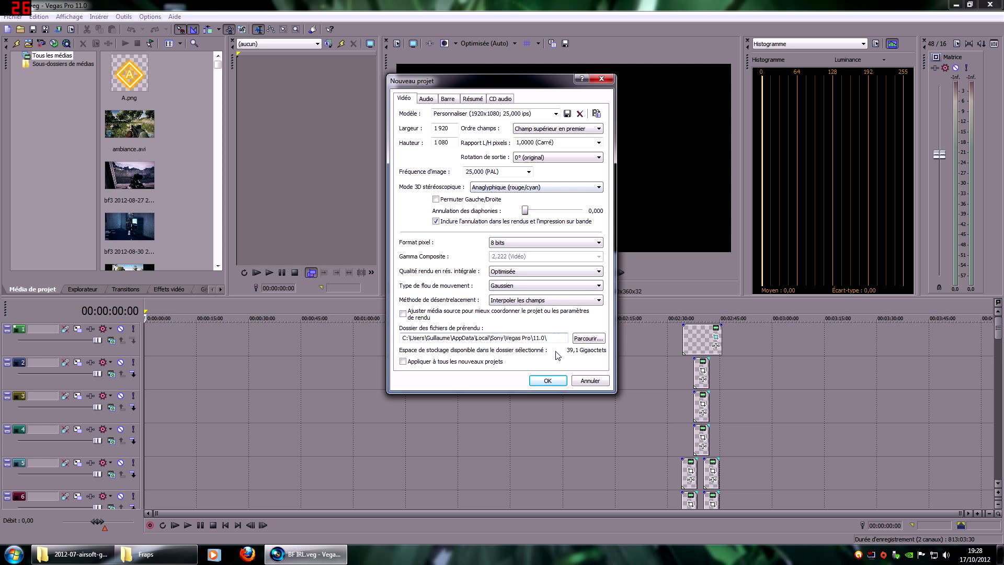
left_click(545, 381)
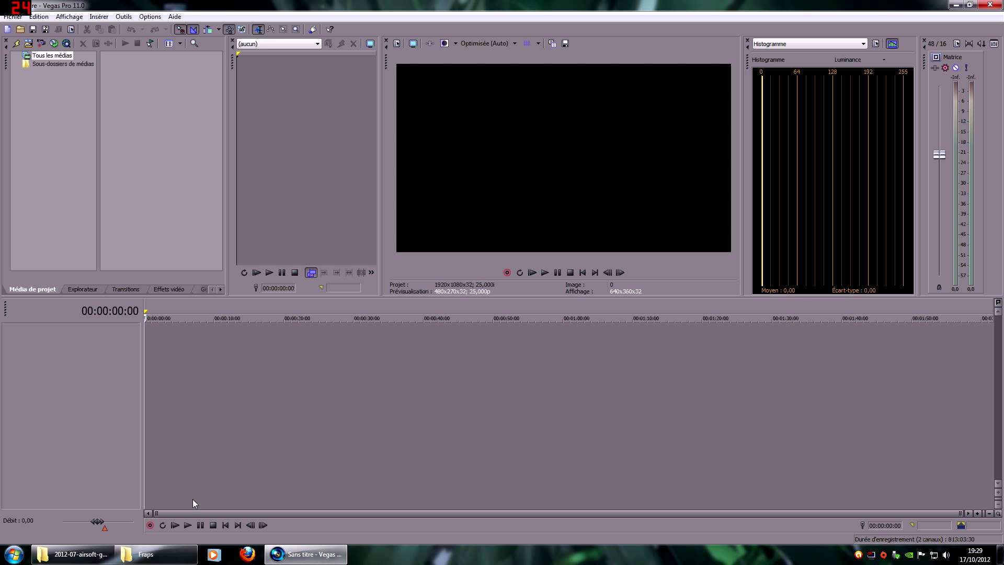
left_click(152, 554)
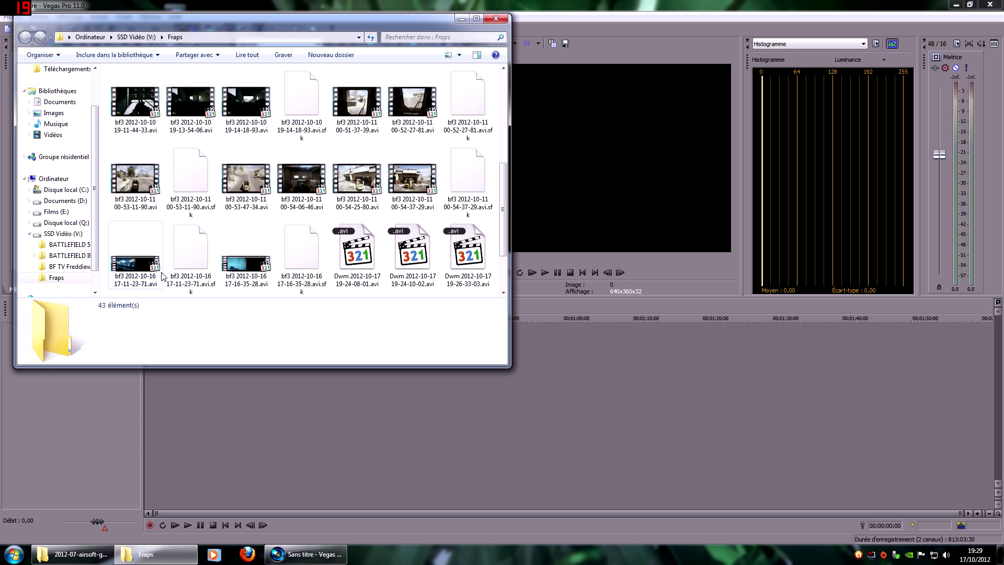
left_click_drag(129, 277, 523, 350)
left_click_drag(608, 344, 175, 355)
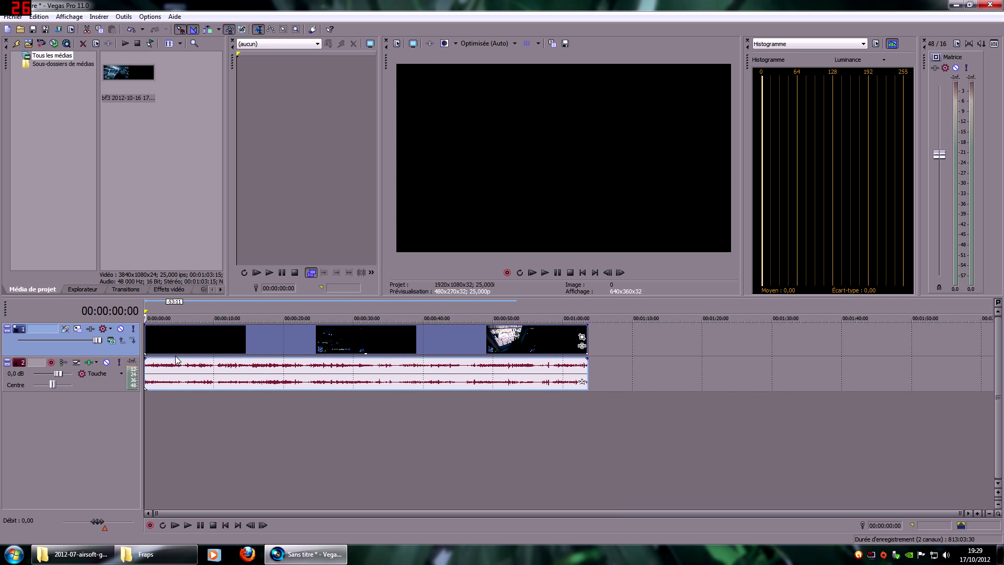
- Preview the imported clip's picture at several points on the timeline, ending at 00:00:20:19
left_click(231, 337)
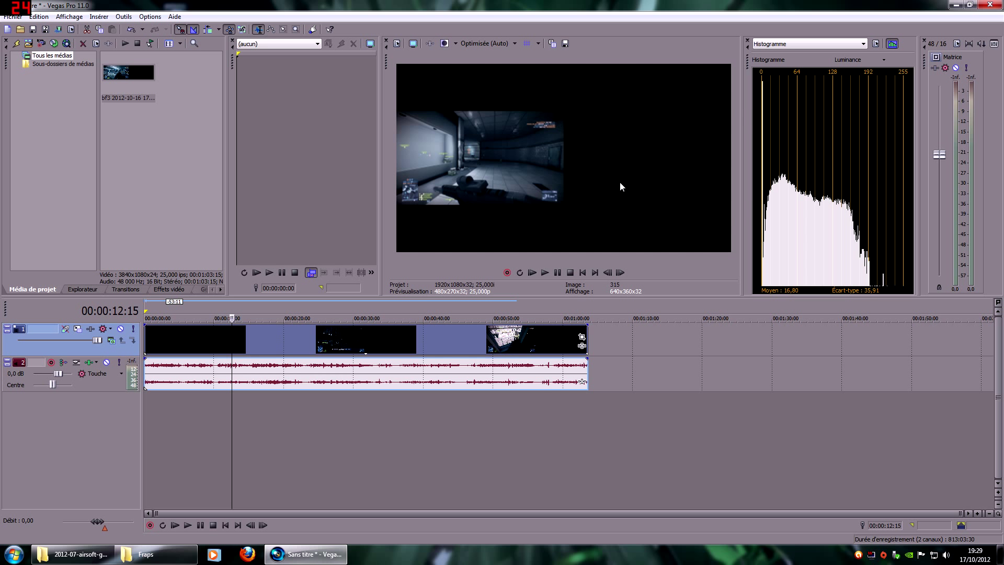
left_click(266, 347)
left_click(317, 347)
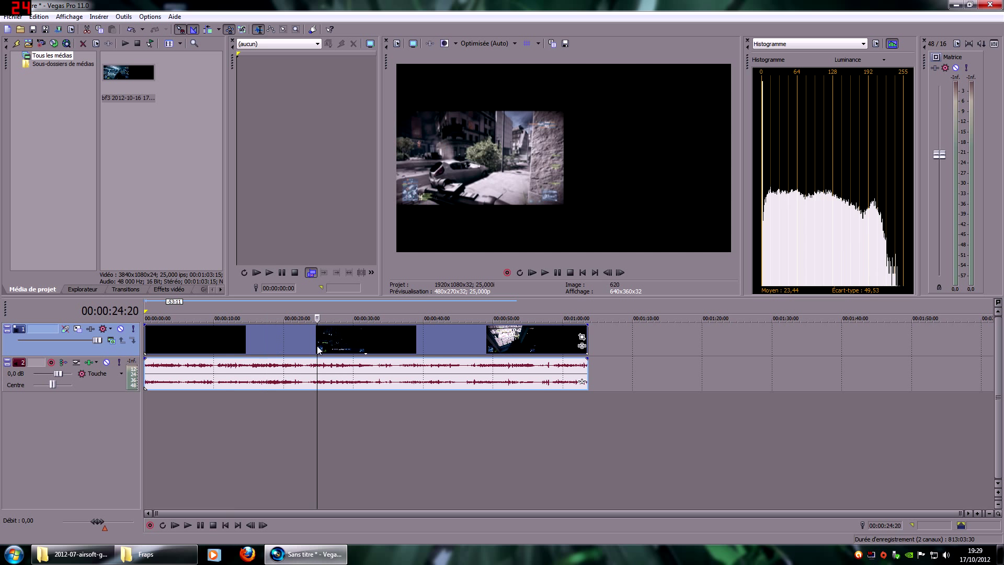
left_click(276, 348)
left_click(303, 347)
left_click(289, 349)
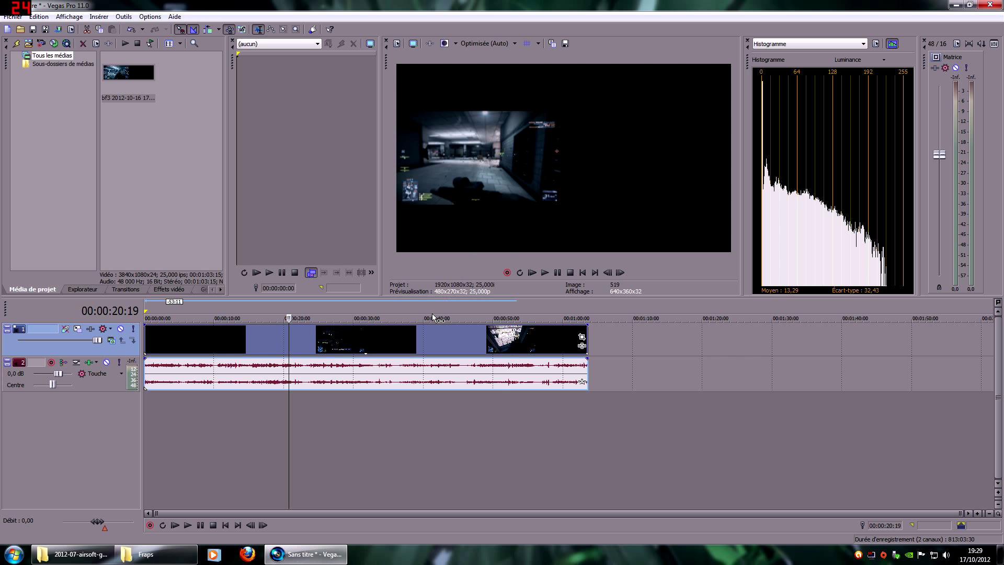
- Set the gameplay clip's stereoscopic 3D mode to Côte à côte (Complet) in its media properties
right_click(316, 339)
left_click(317, 330)
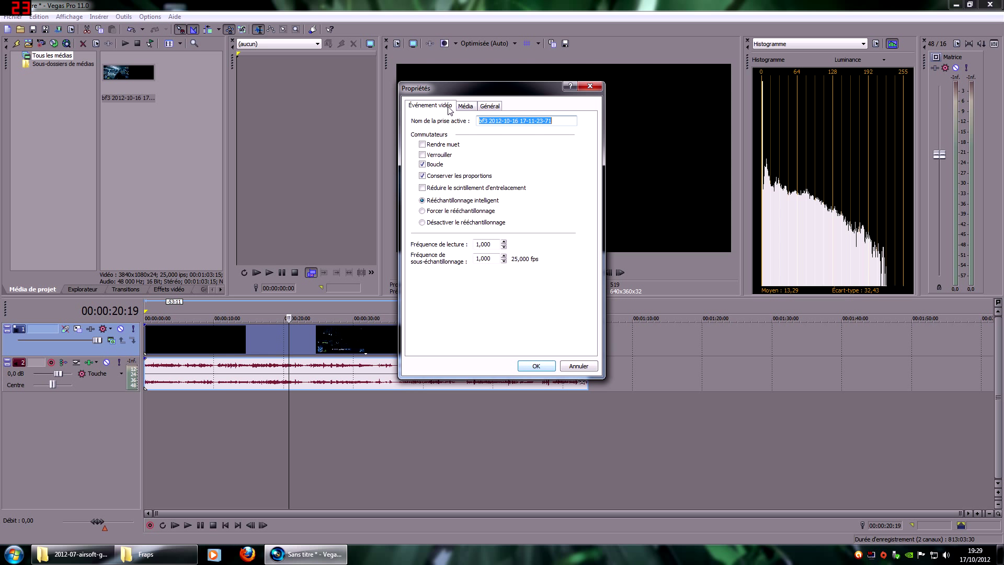
left_click(465, 107)
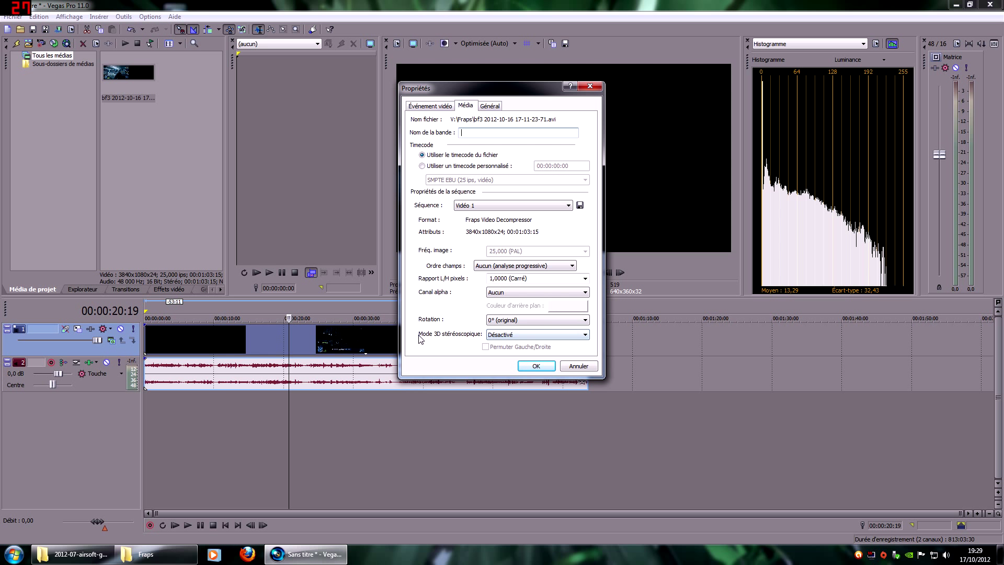
left_click(491, 337)
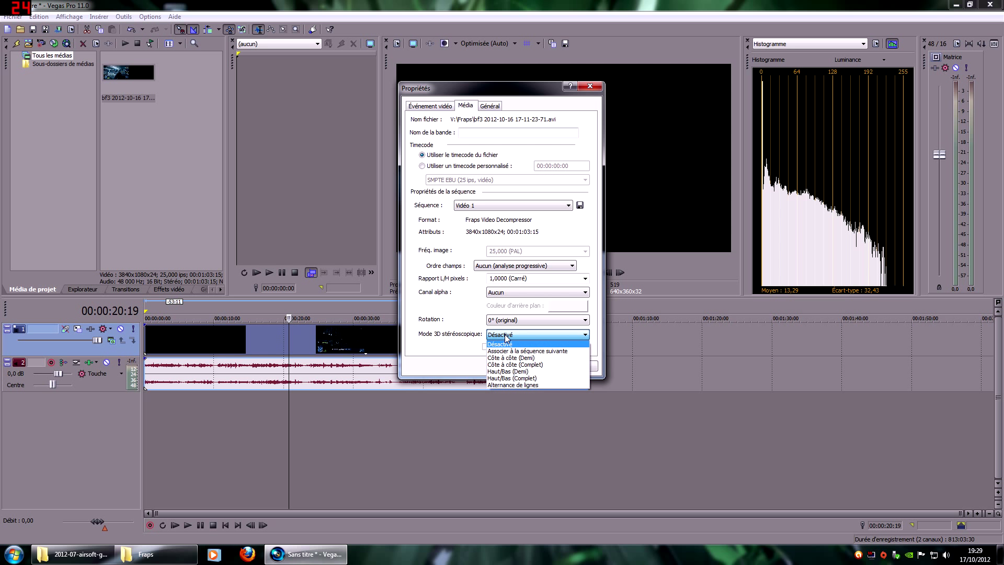
left_click(517, 365)
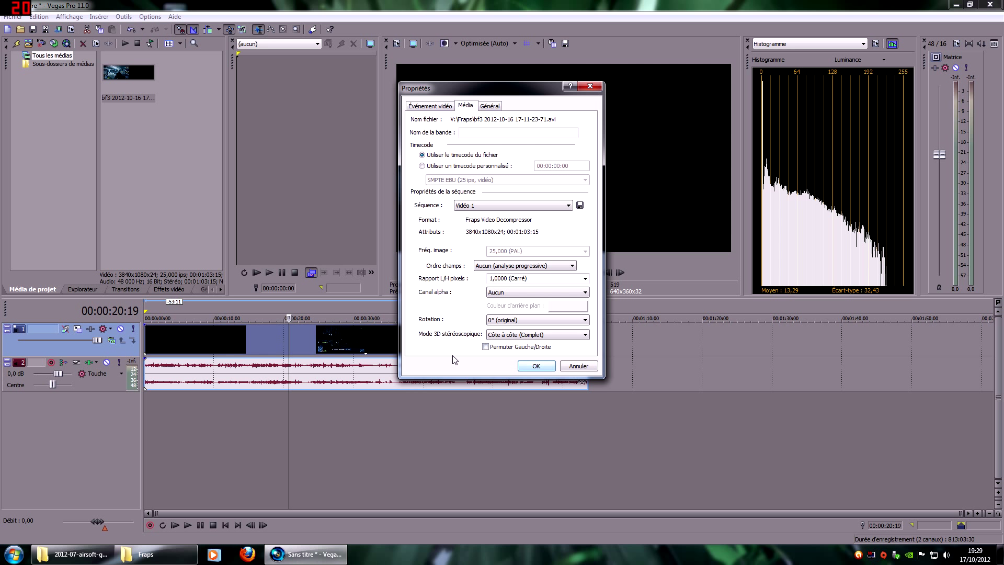
left_click_drag(525, 89, 251, 136)
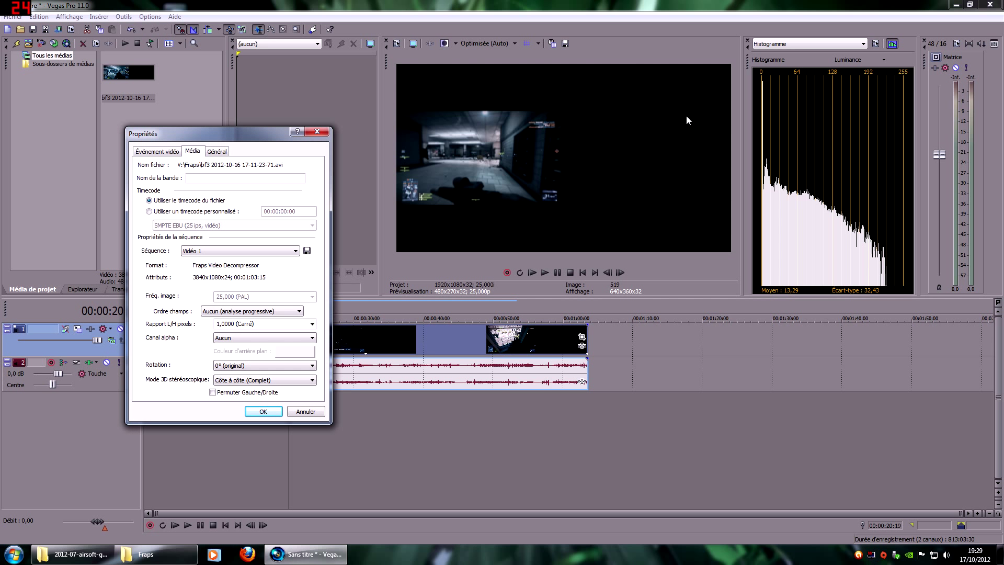
left_click(229, 382)
left_click(251, 380)
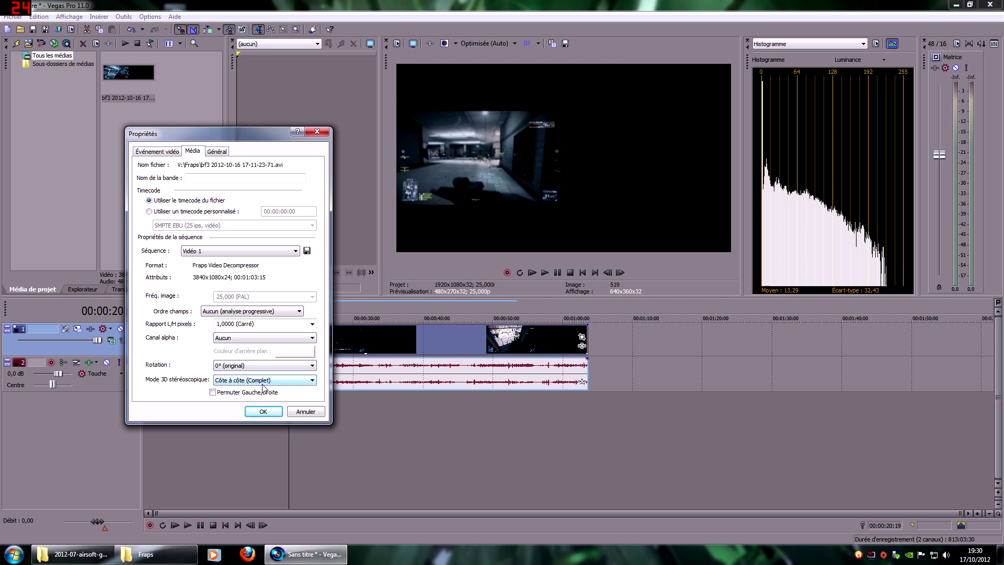
left_click(263, 411)
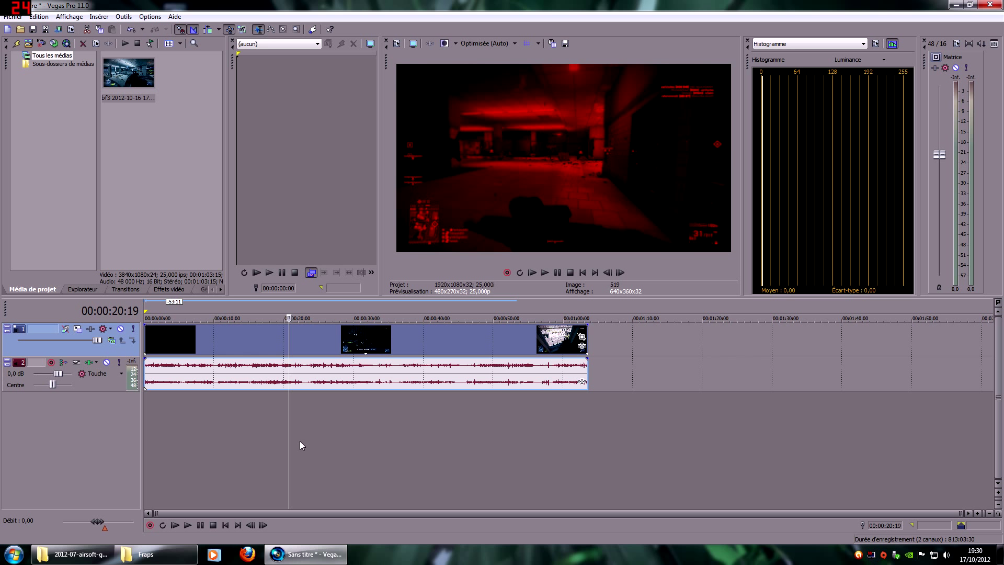
- Add the video 00018.MTS from the 2012-07-airsoft-ghost-recon folder to the timeline, after the end of the gameplay clip
left_click(544, 349)
left_click(609, 341)
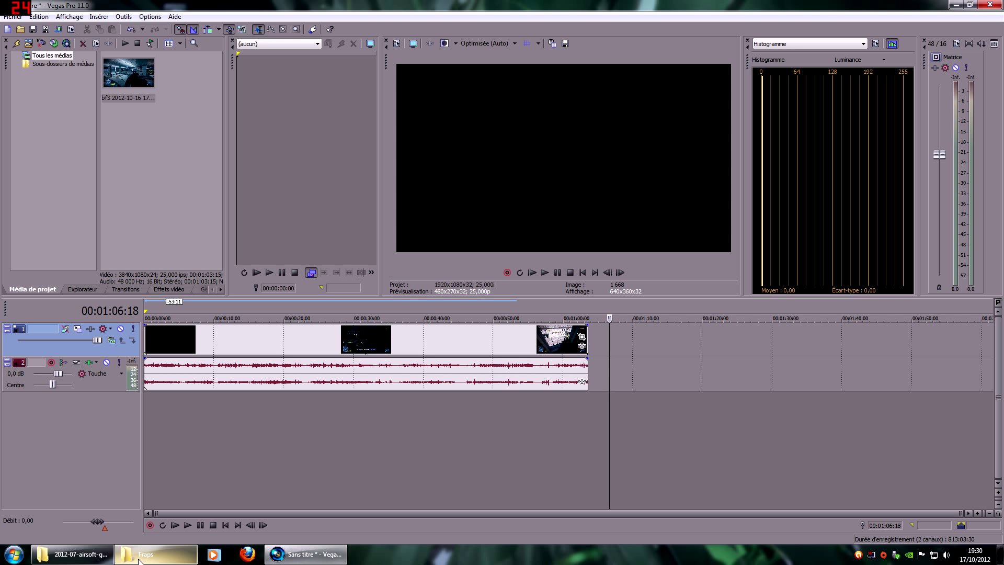
left_click(60, 499)
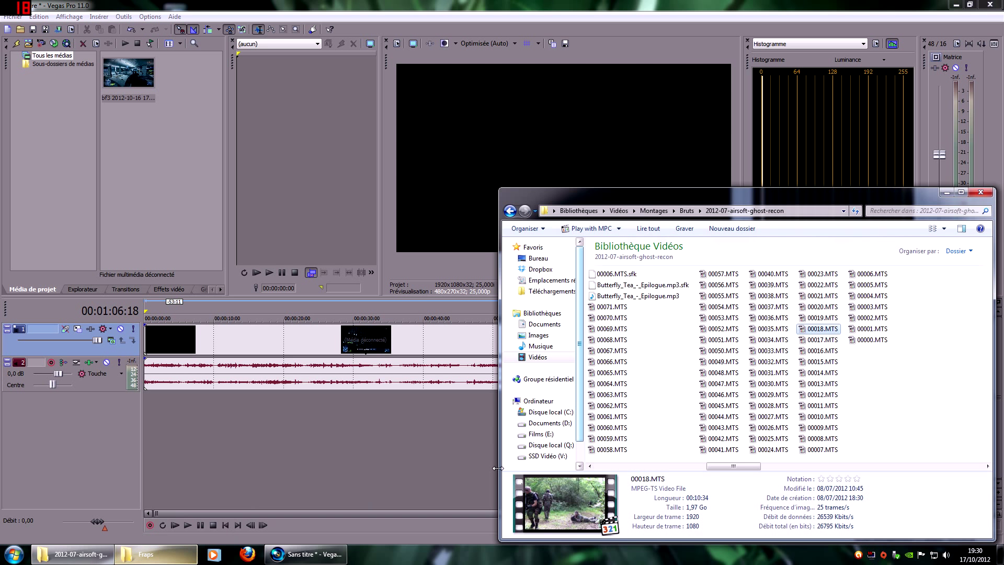
left_click_drag(715, 199, 142, 144)
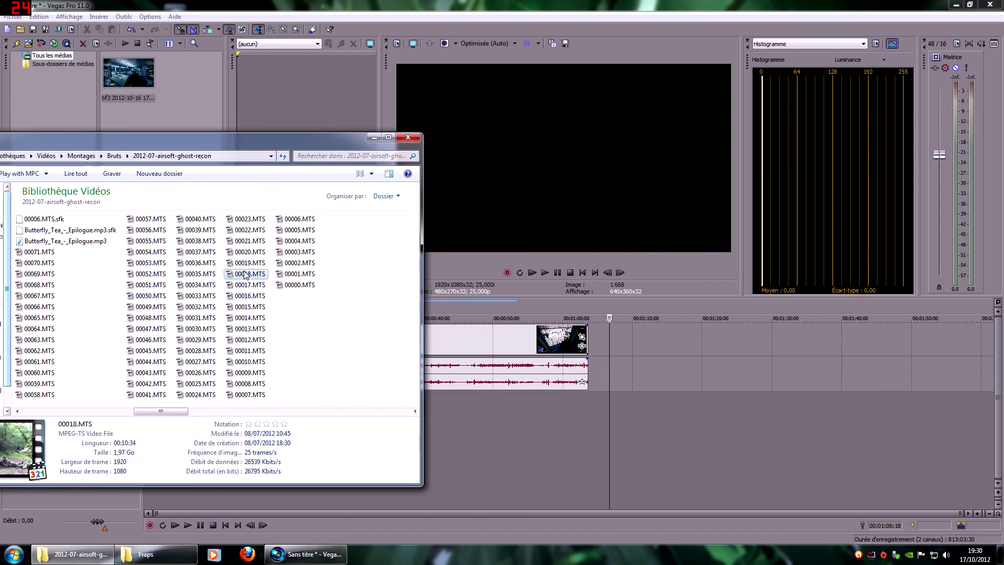
left_click_drag(246, 277, 668, 334)
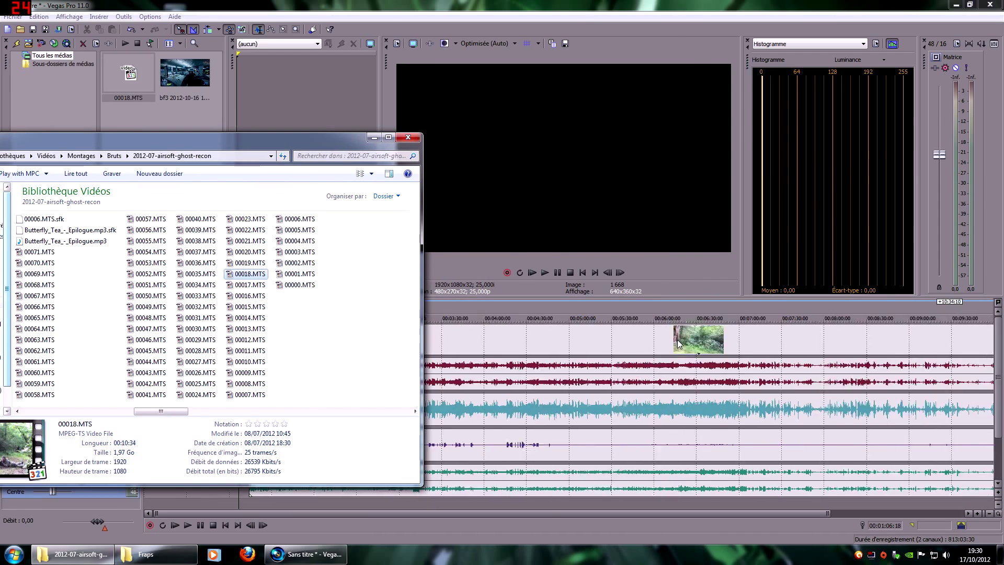
- Preview the 00018.MTS clip's anaglyph picture up to 00:02:46:14 and review the project's video properties without changing them
left_click(414, 340)
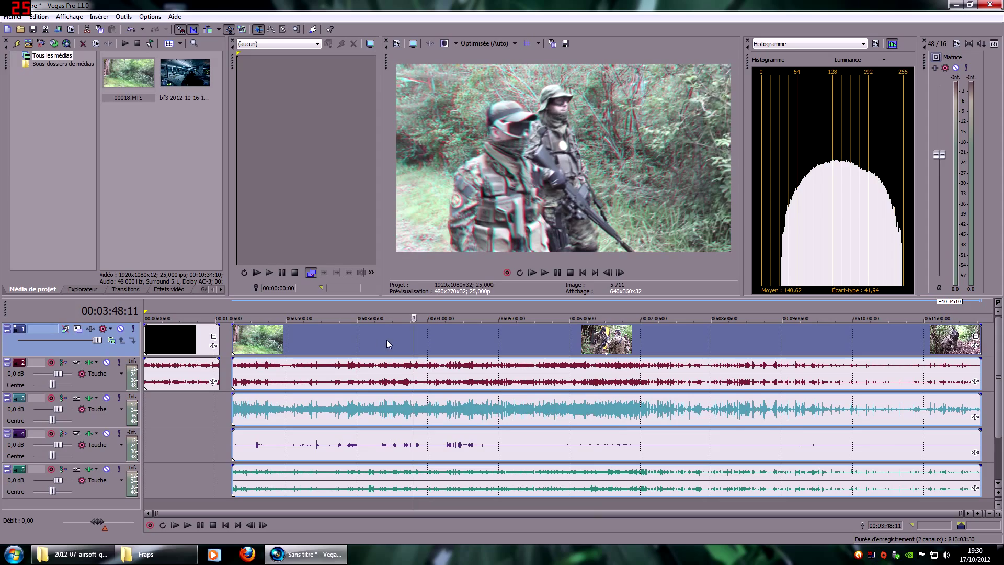
left_click(337, 345)
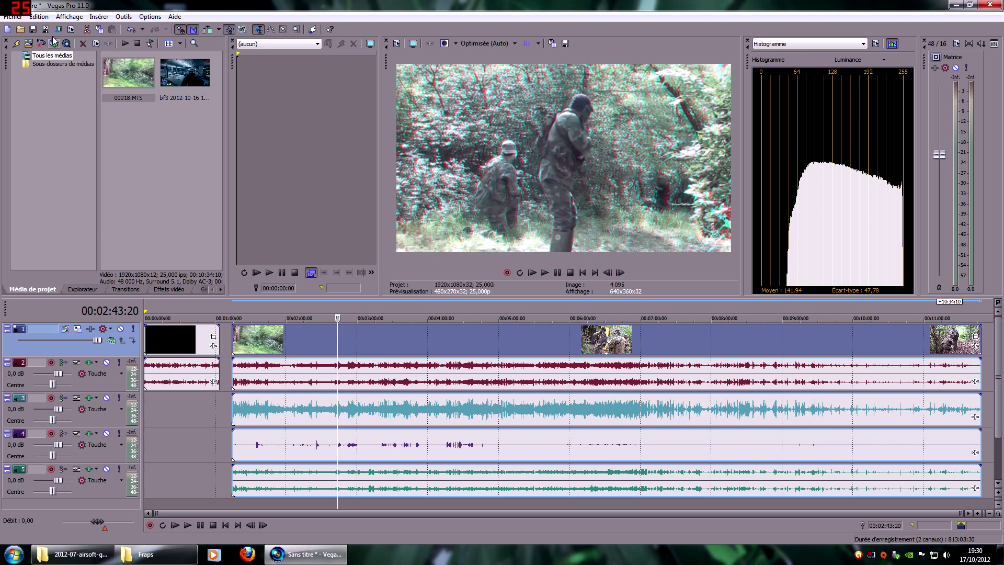
left_click(13, 16)
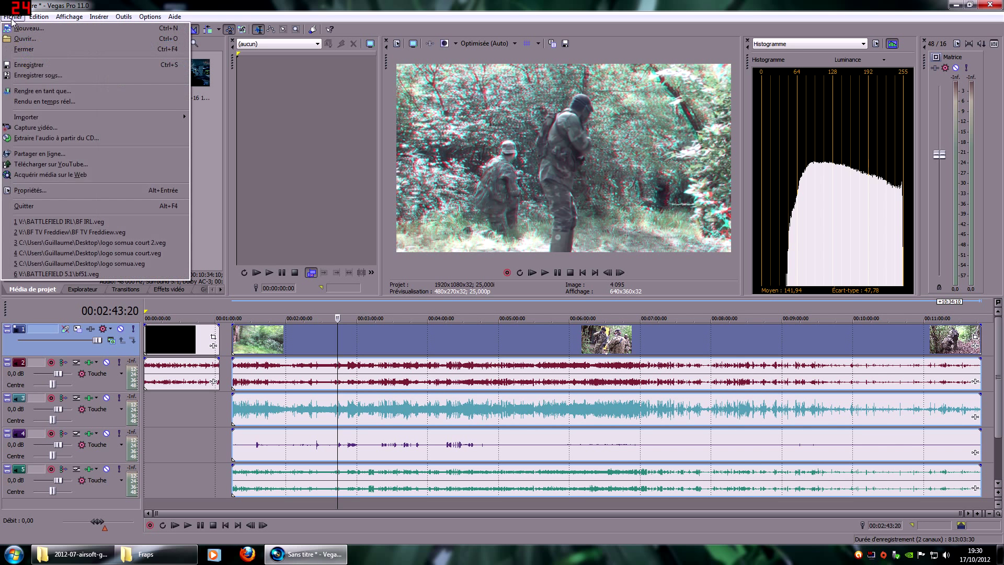
left_click(56, 191)
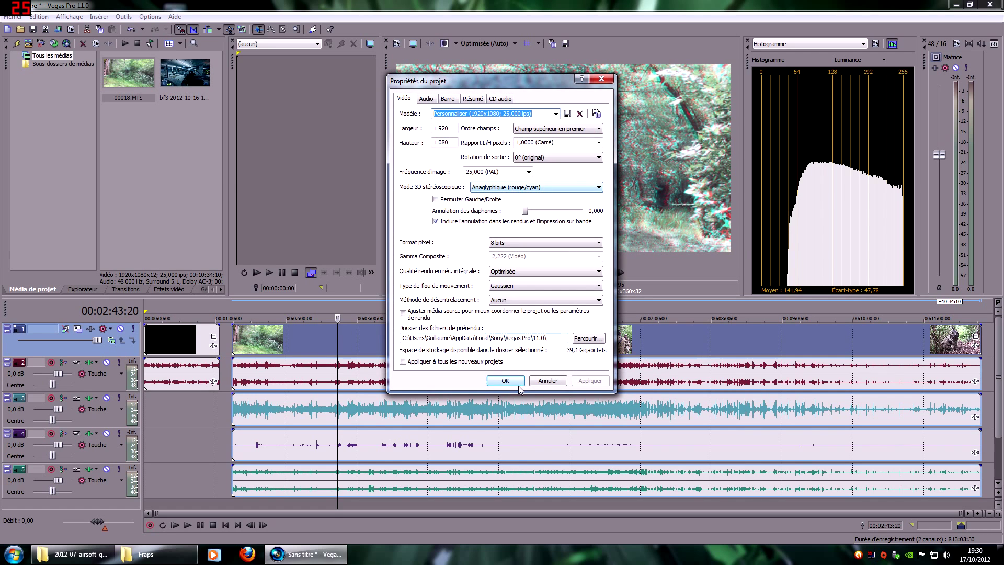
left_click(553, 381)
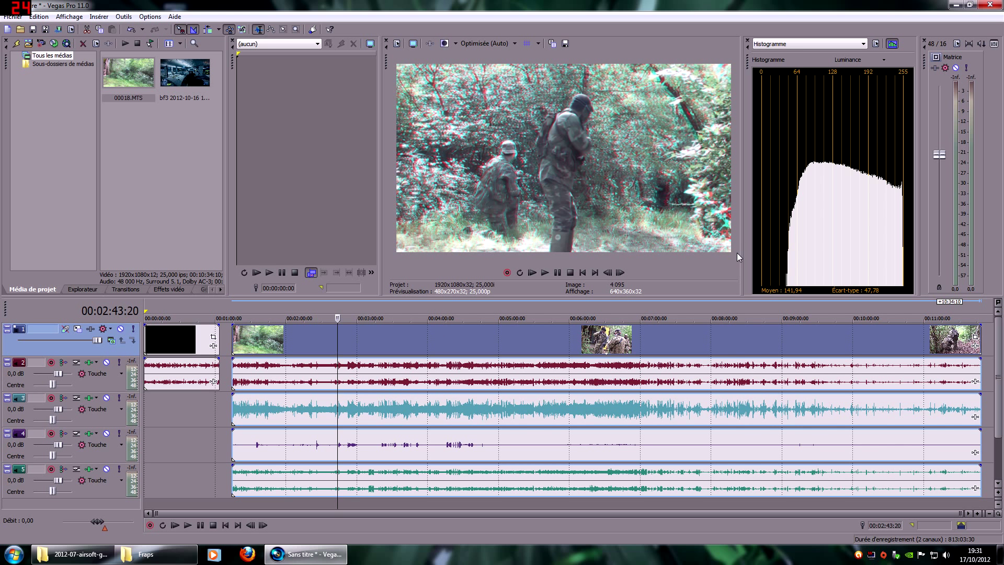
left_click(545, 272)
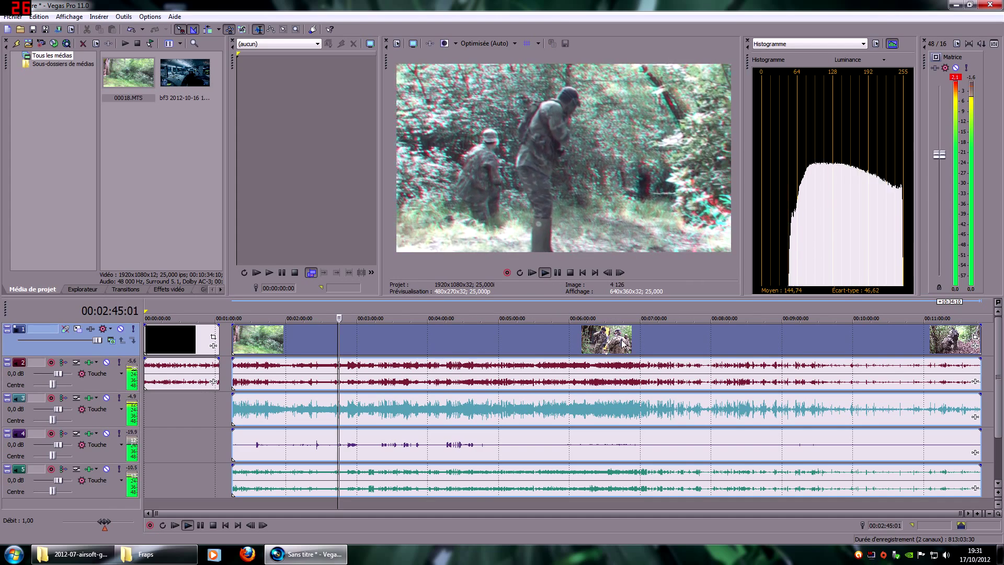
left_click(558, 273)
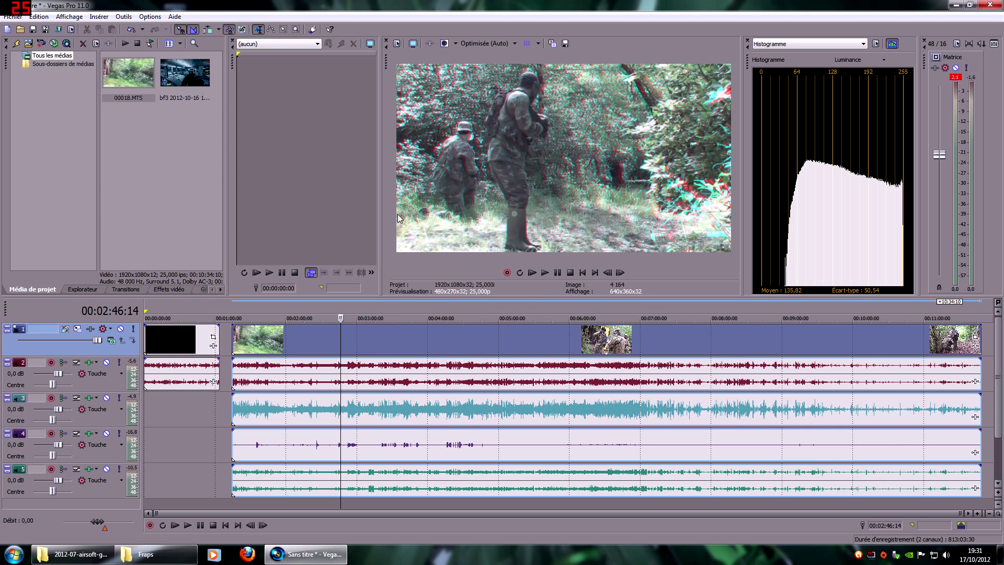
- Change the project's stereoscopic 3D mode to Côte à côte (Complet)
left_click(13, 16)
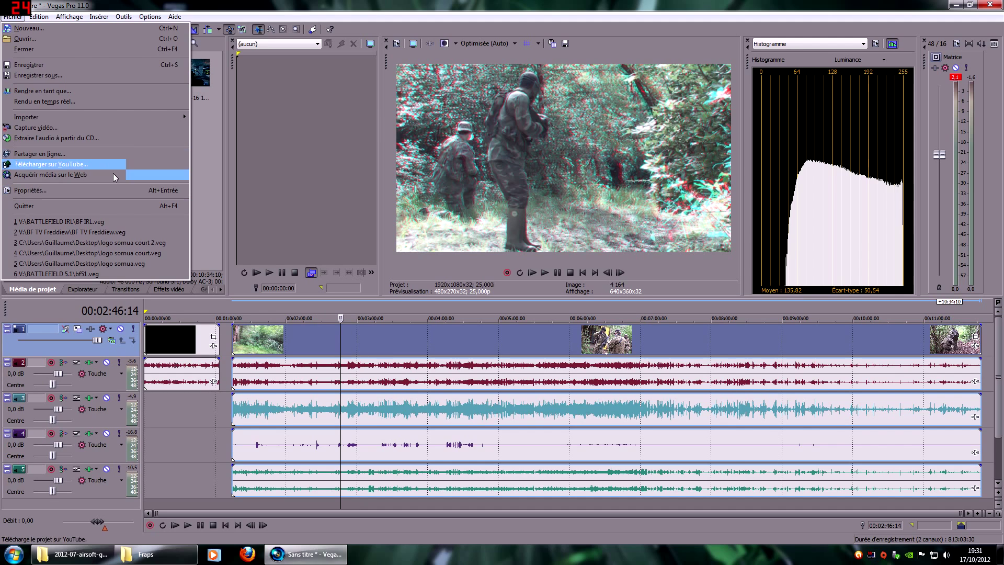
left_click(94, 190)
left_click_drag(531, 81, 316, 86)
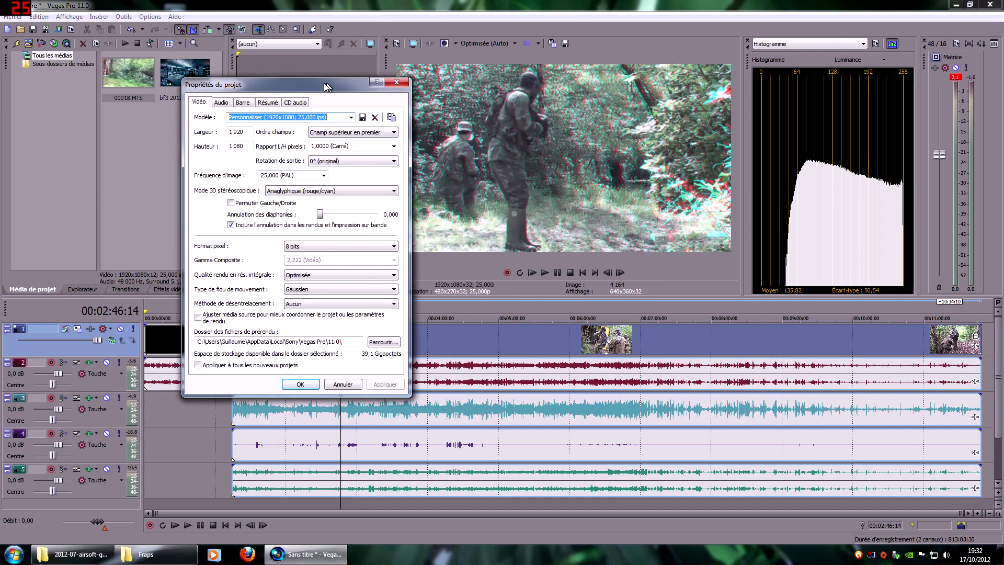
left_click(284, 192)
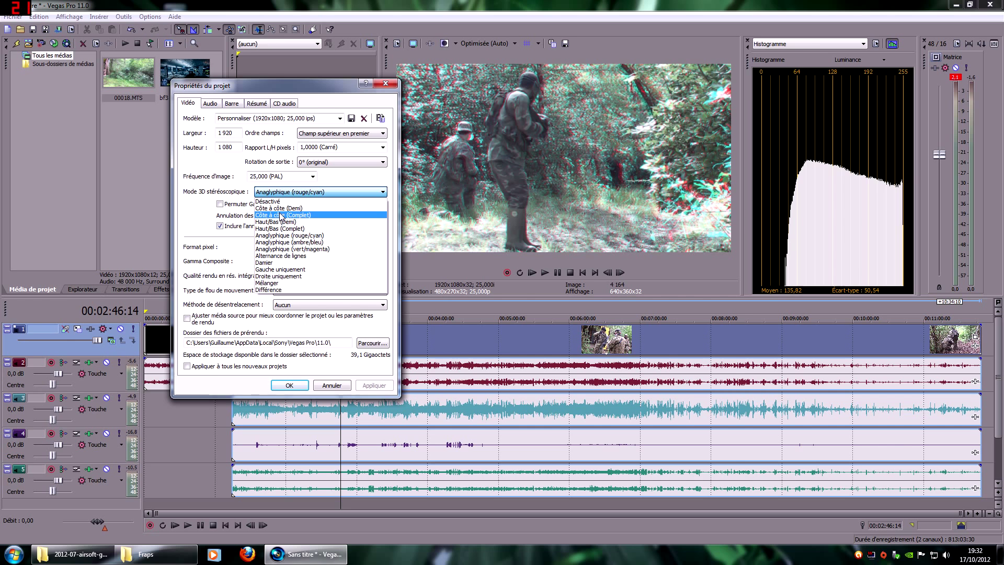
left_click(283, 215)
left_click(290, 385)
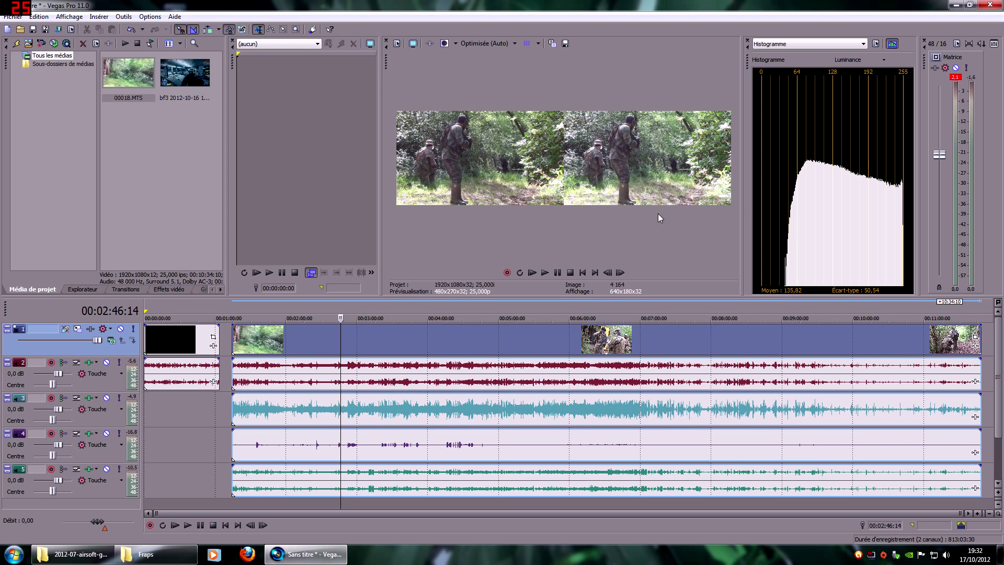
- Swap the left and right views by enabling Permuter Gauche/Droite in the project's video properties
left_click(13, 16)
left_click(61, 195)
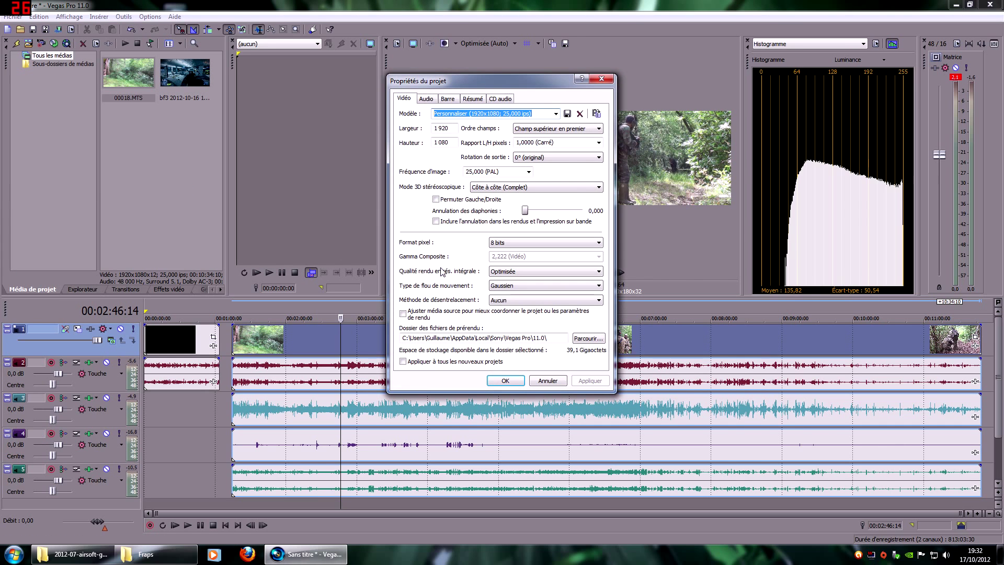
left_click(436, 200)
left_click(505, 380)
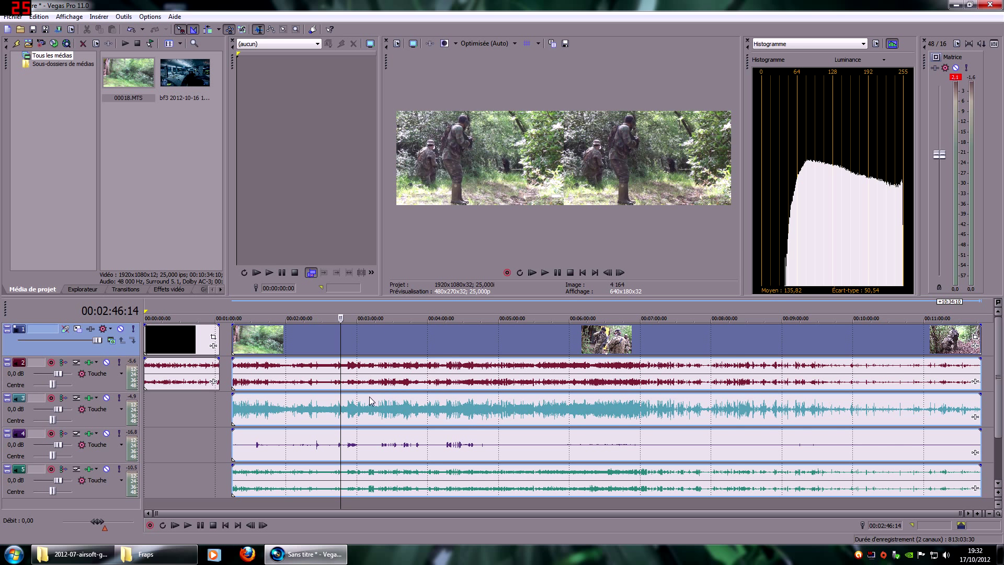
- Set the project's stereoscopic 3D mode to Alternance de lignes, with Permuter Gauche/Droite off
left_click(13, 16)
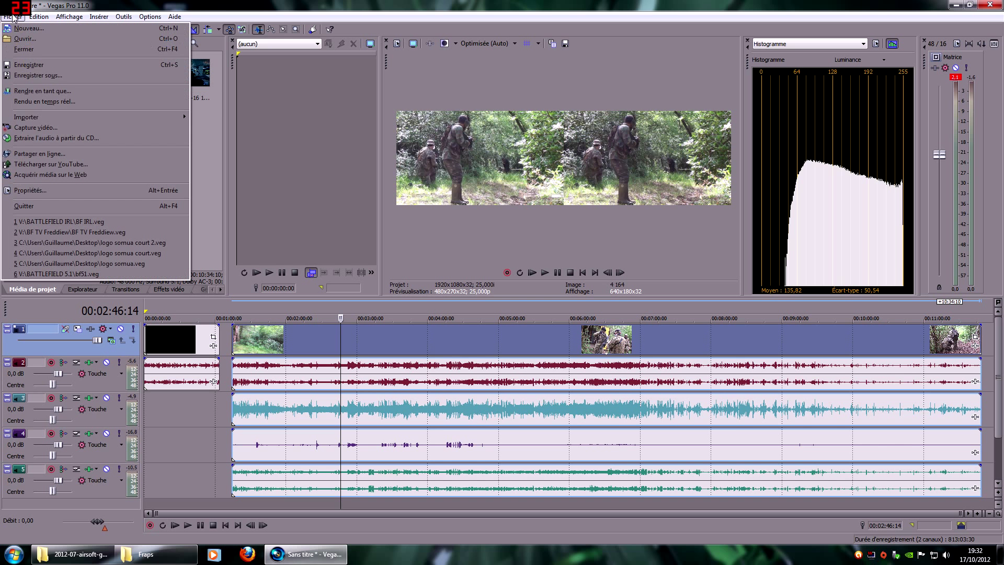
left_click(42, 191)
key("Tab")
key("Tab")
key("Tab")
key("Tab")
key("Tab")
key("Tab")
key("Tab")
key("Tab")
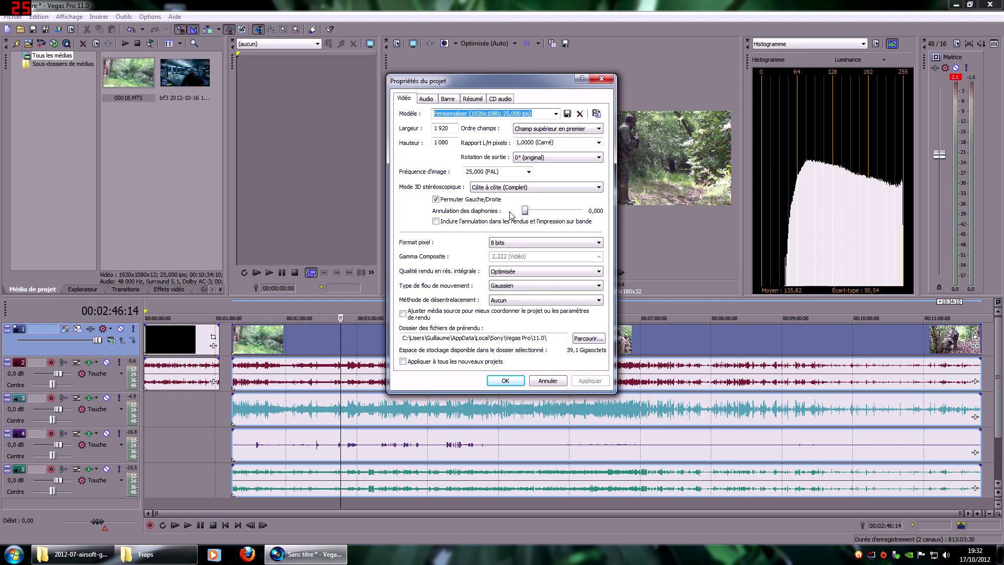
left_click(513, 188)
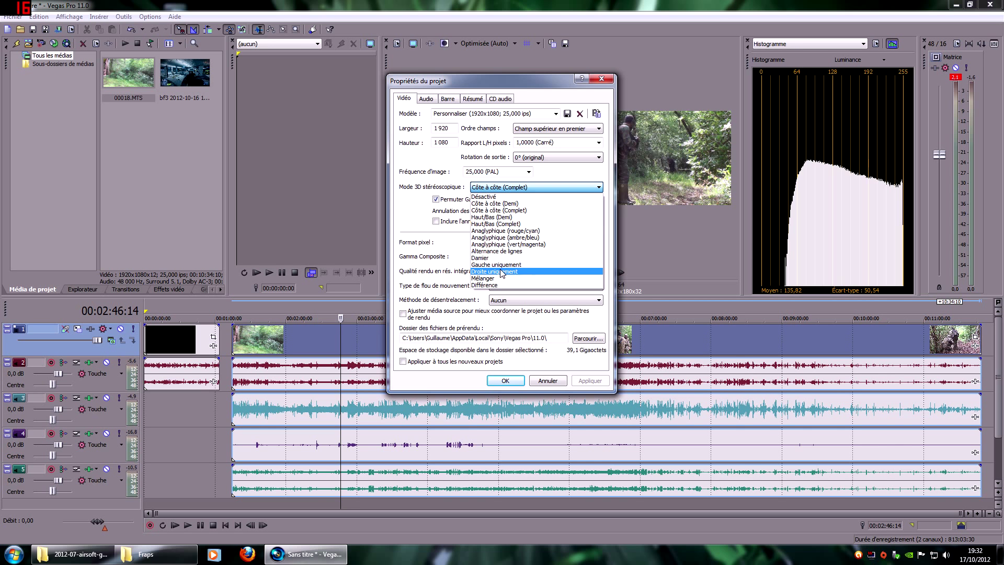
left_click(503, 251)
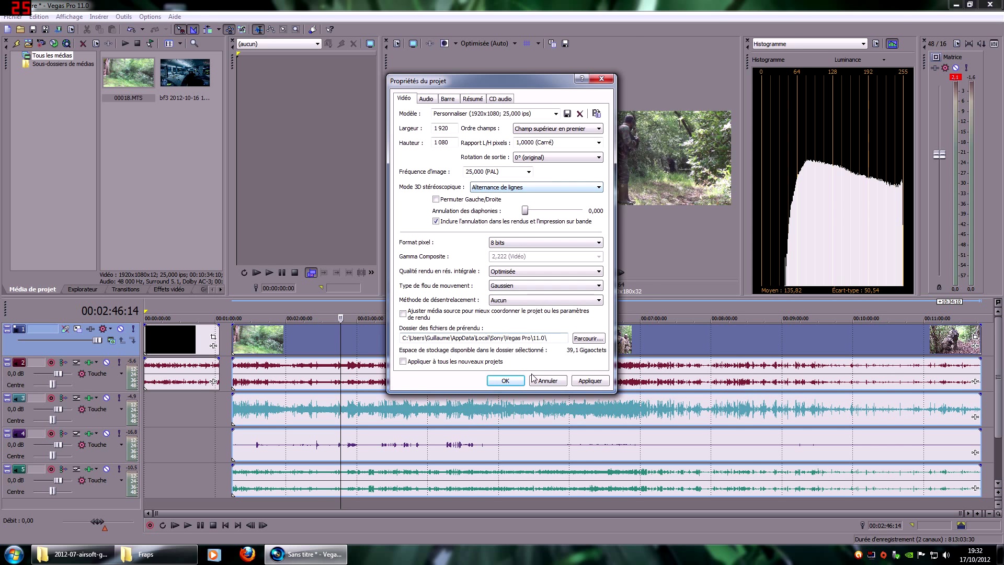
left_click(510, 381)
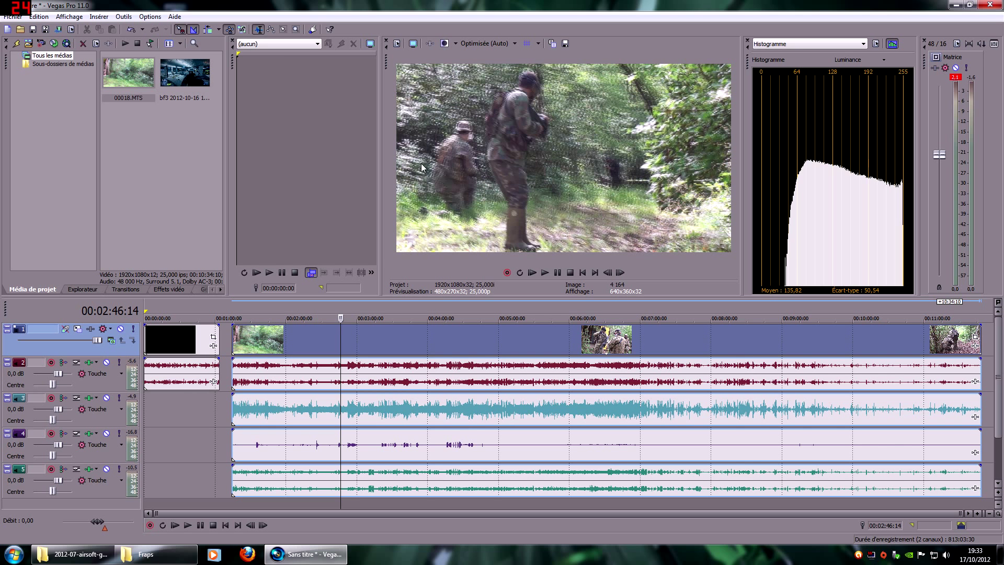
- Add the Réglage 3D stéréoscopique Sony effect to the 00018.MTS video event on the timeline
mouse_move(386, 61)
left_mouse_down()
mouse_move(359, 133)
mouse_move(438, 147)
mouse_move(425, 99)
mouse_move(701, 222)
mouse_move(442, 74)
mouse_move(374, 71)
left_mouse_up()
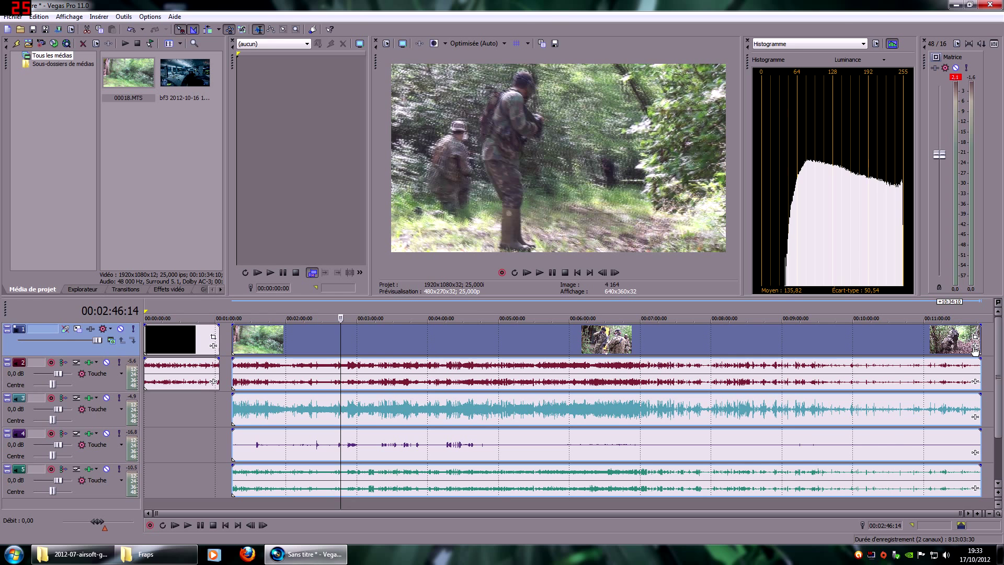
left_click(347, 342)
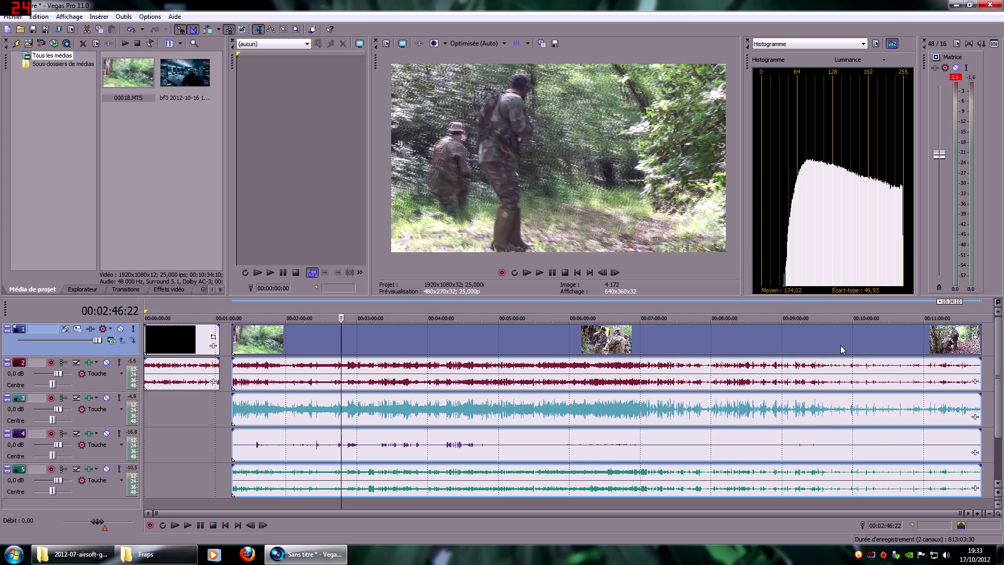
left_click(976, 346)
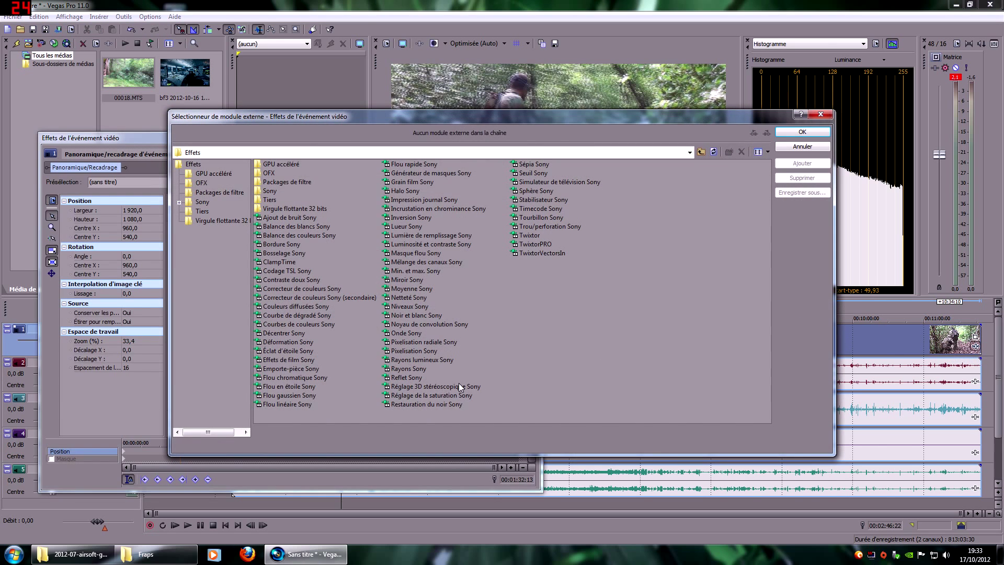
left_click(401, 388)
left_click(402, 389)
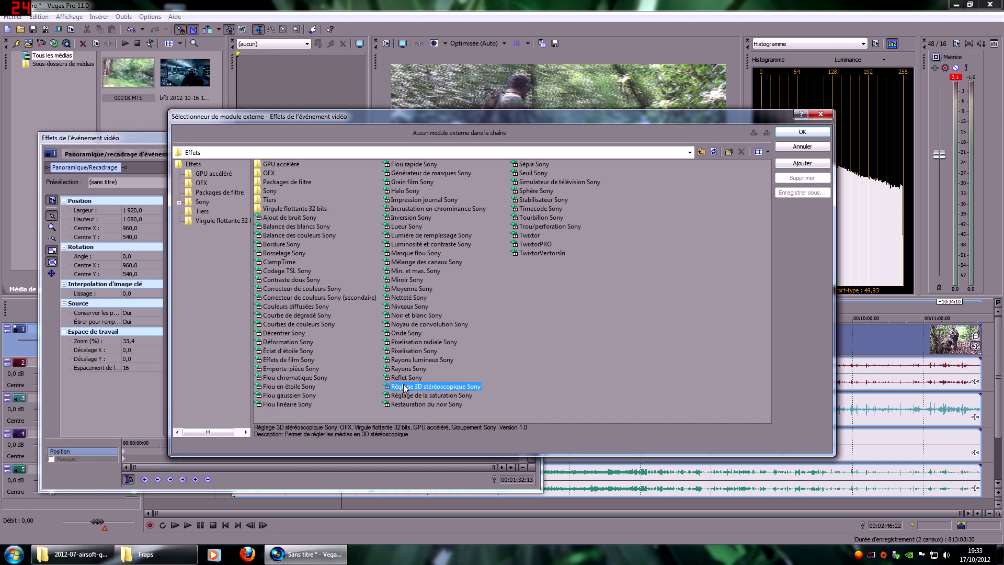
double_click(420, 389)
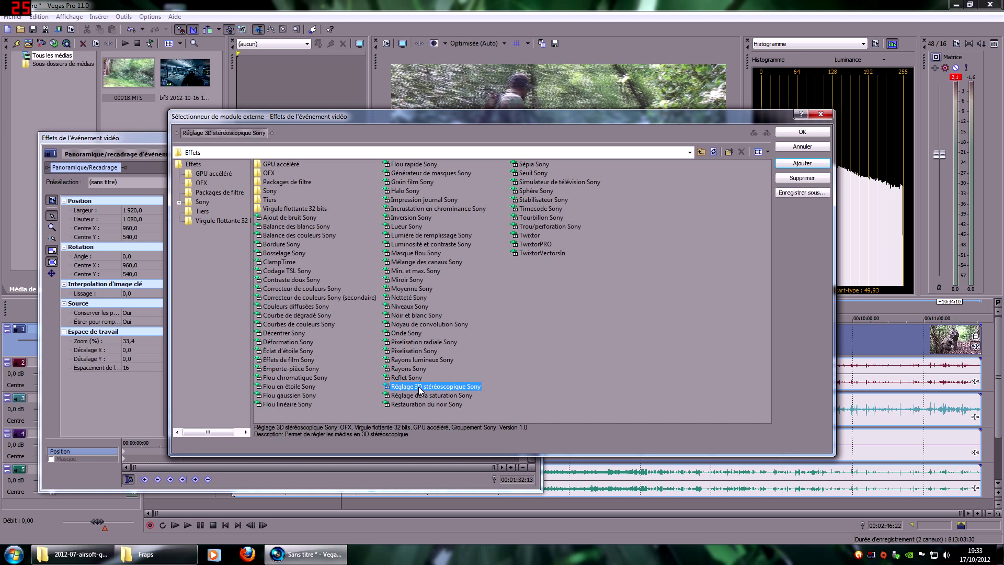
left_click(798, 135)
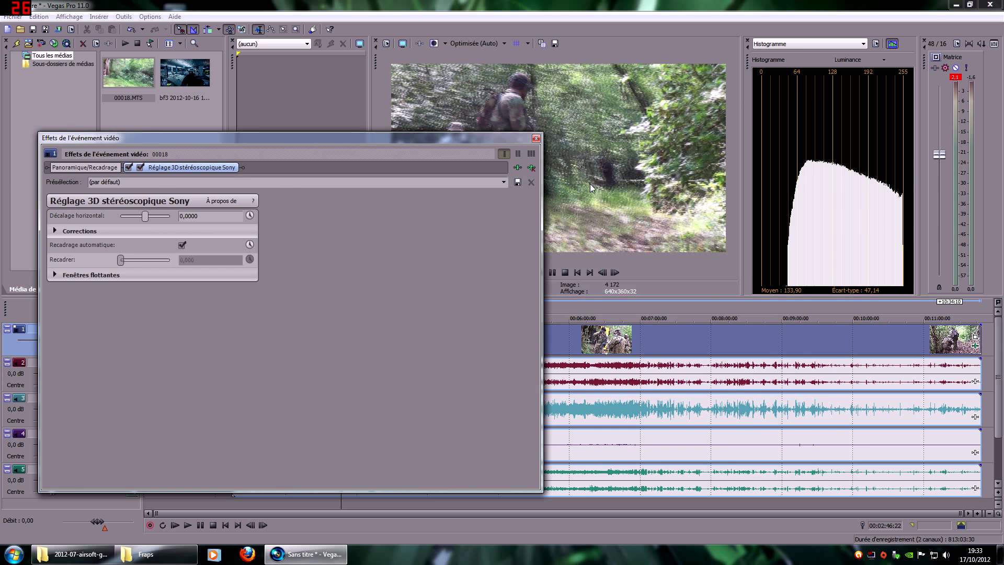
- Set the project's stereoscopic 3D mode to Anaglyphique (rouge/cyan) in its video properties
left_click_drag(306, 138, 283, 185)
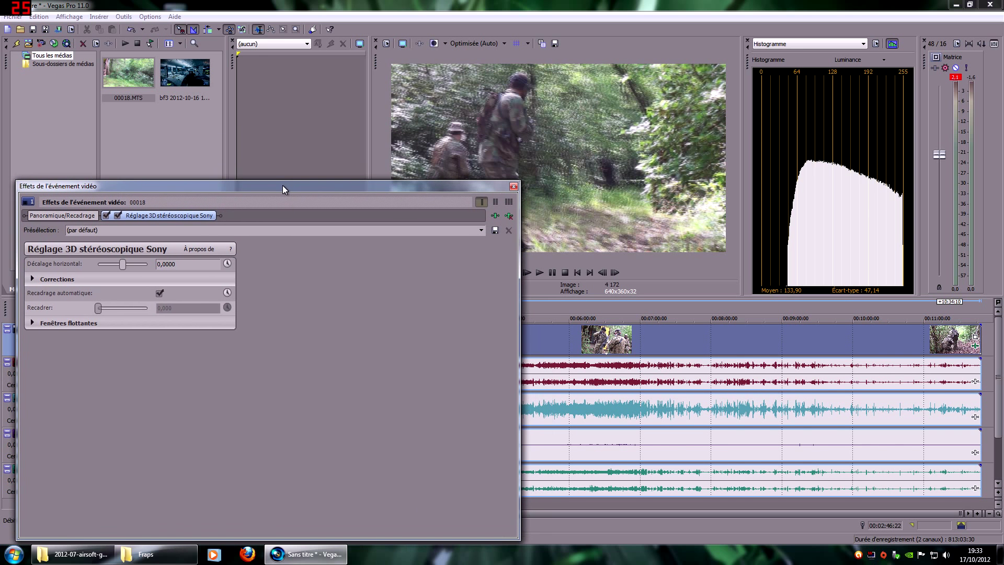
left_click(12, 17)
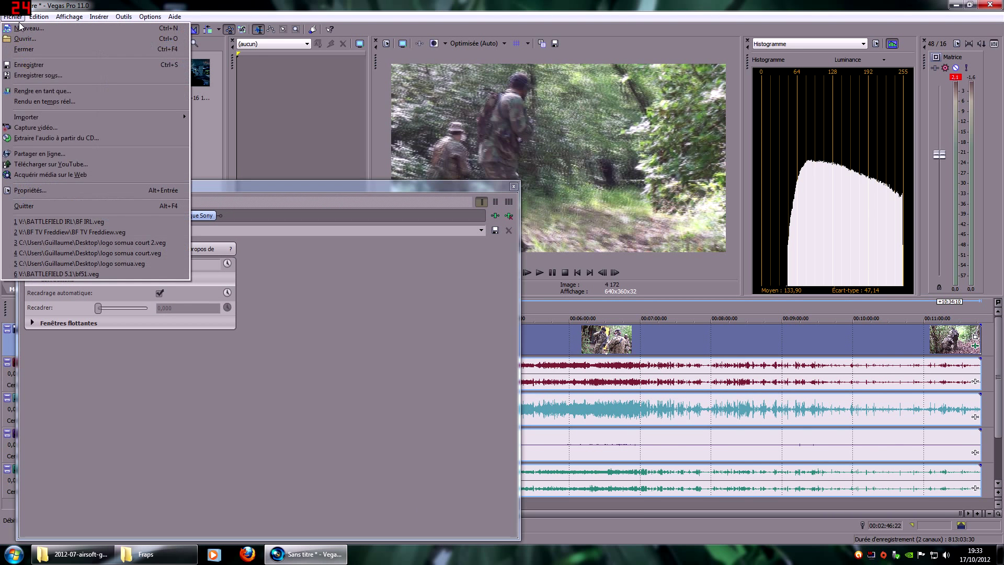
left_click(42, 190)
left_click(510, 188)
left_click(505, 231)
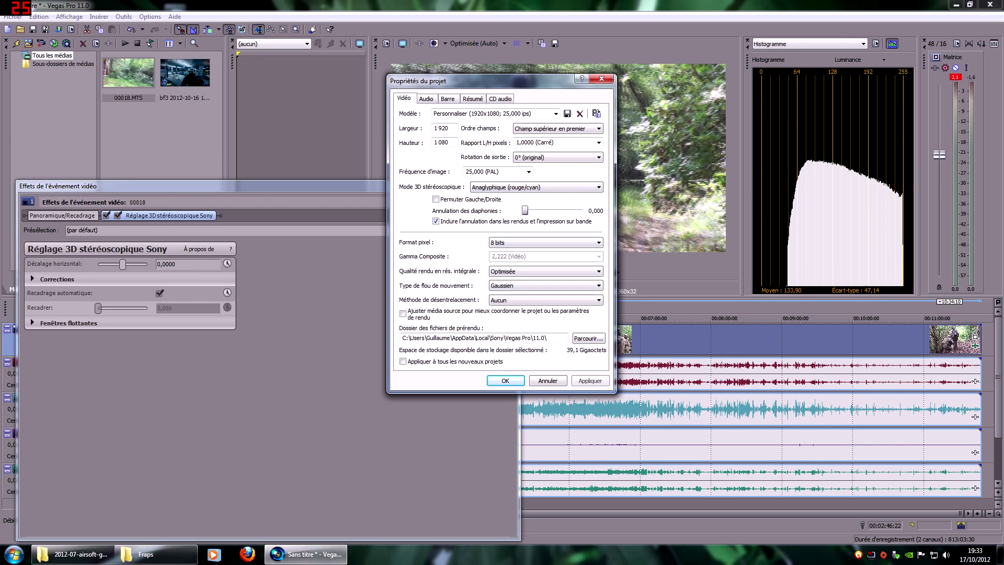
left_click(505, 381)
- Set the Décalage horizontal of the 00018 clip's stereoscopic effect to -0,0074, keeping the preview uncovered
left_click_drag(190, 187, 329, 283)
mouse_move(241, 360)
left_mouse_down()
mouse_move(232, 360)
mouse_move(240, 359)
left_mouse_up()
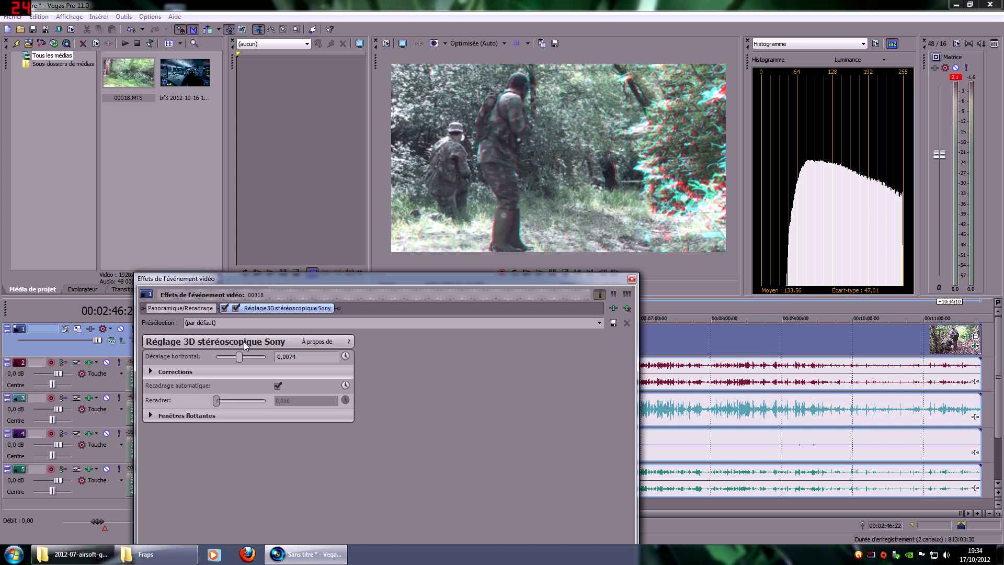
left_click_drag(246, 357, 240, 360)
left_click_drag(410, 279, 333, 254)
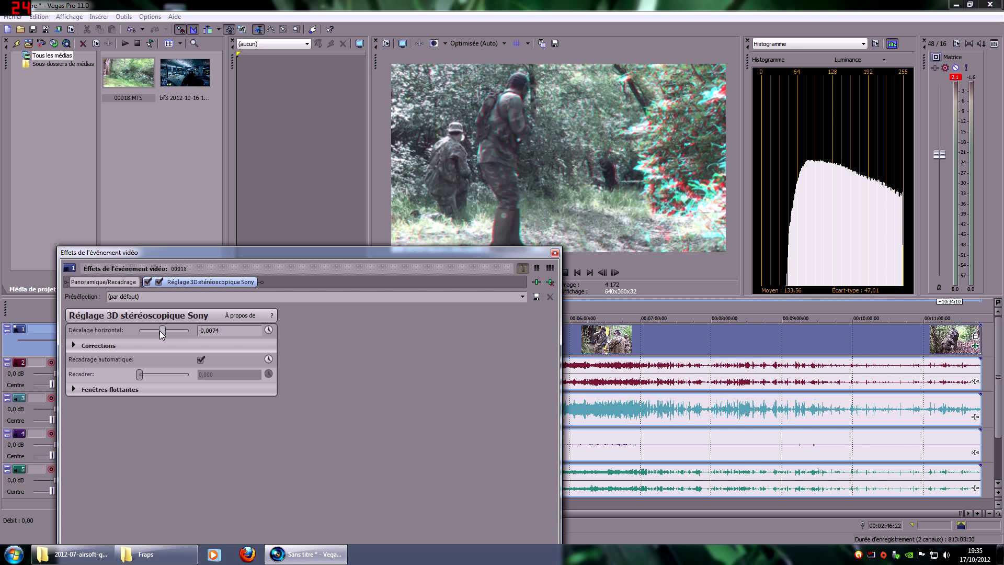
left_click_drag(242, 254, 234, 281)
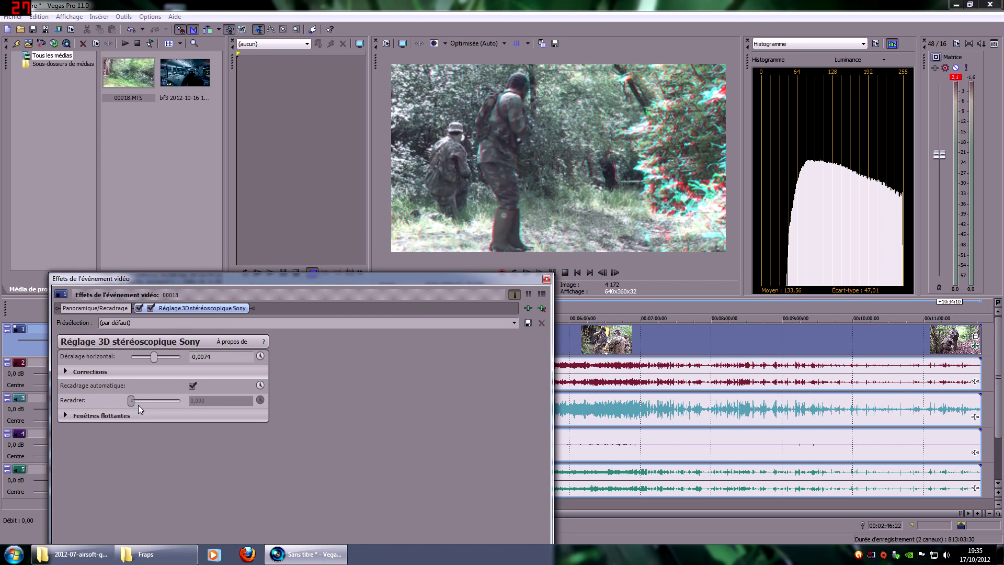
- Try a Décalage horizontal of 0,0453 on the clip with Recadrage automatique off, and re-enable automatic cropping
left_click(193, 387)
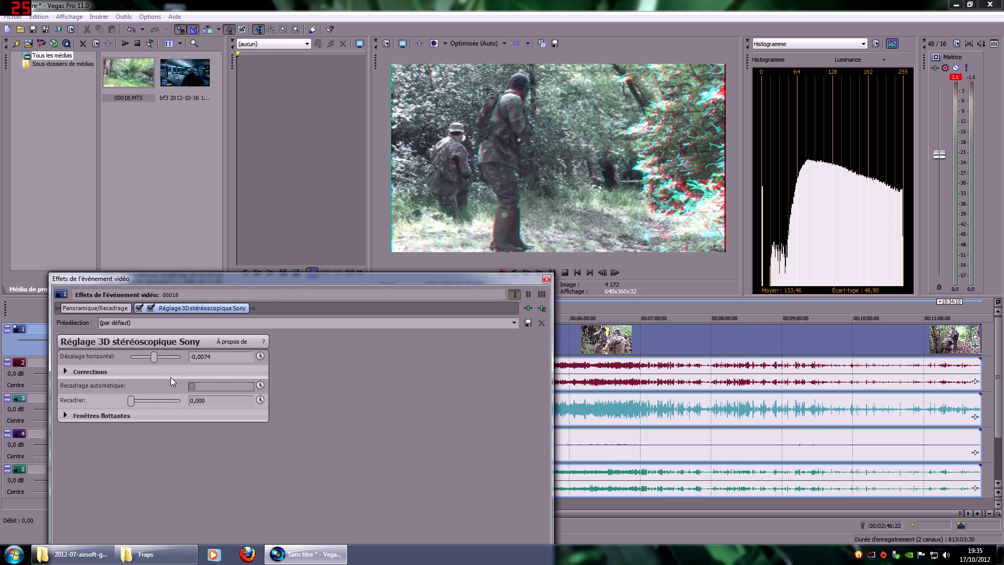
left_click_drag(155, 358, 168, 359)
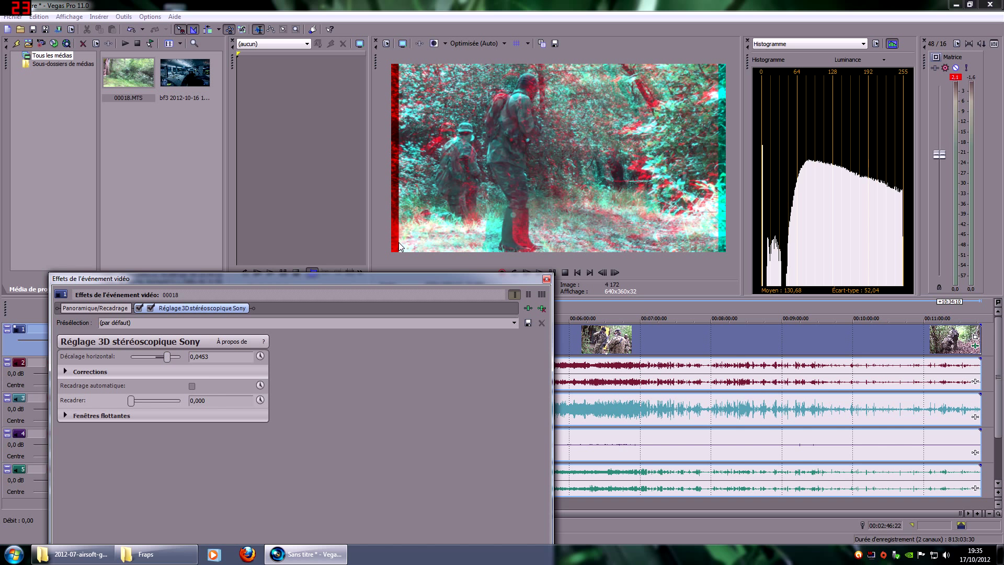
left_click(192, 387)
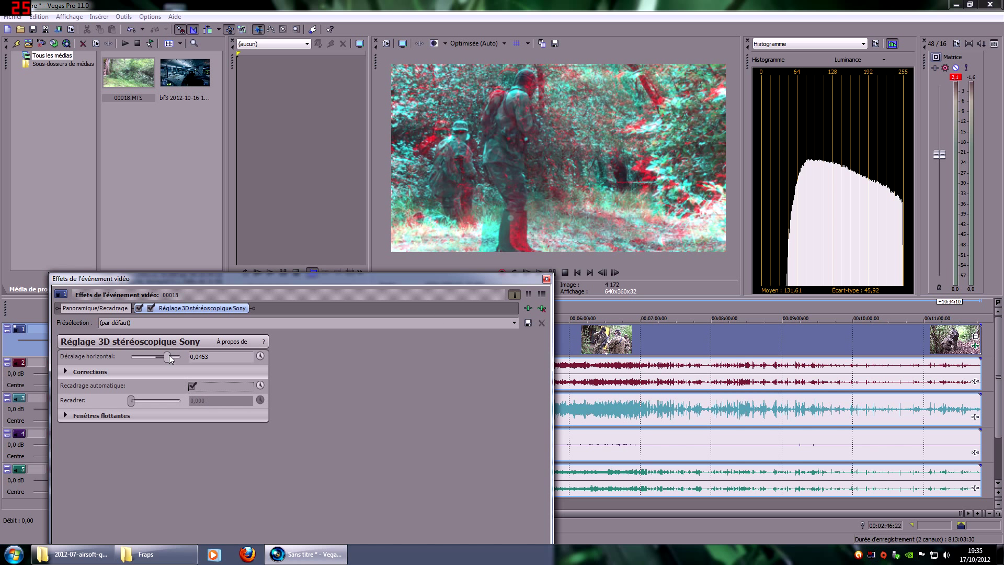
- Set the clip's Décalage horizontal to -0,0011, toggle Recadrage automatique to compare the framing, and close the effect settings
left_click_drag(168, 357, 155, 361)
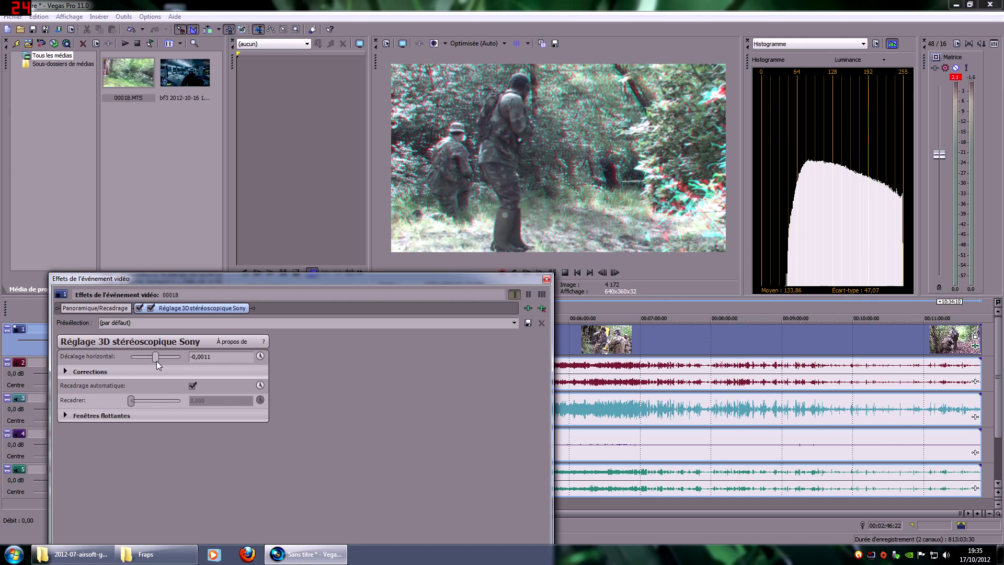
left_click(192, 386)
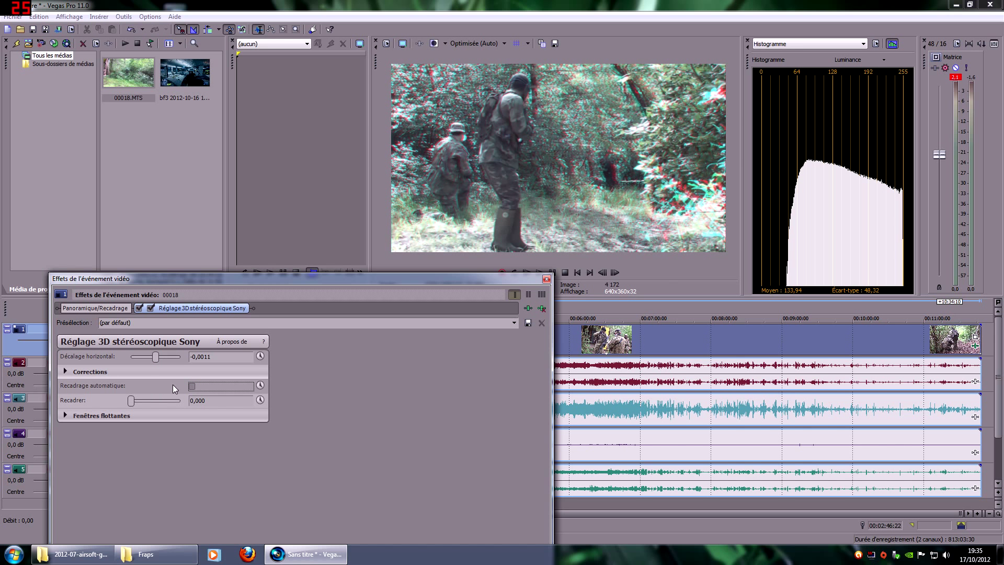
left_click(546, 279)
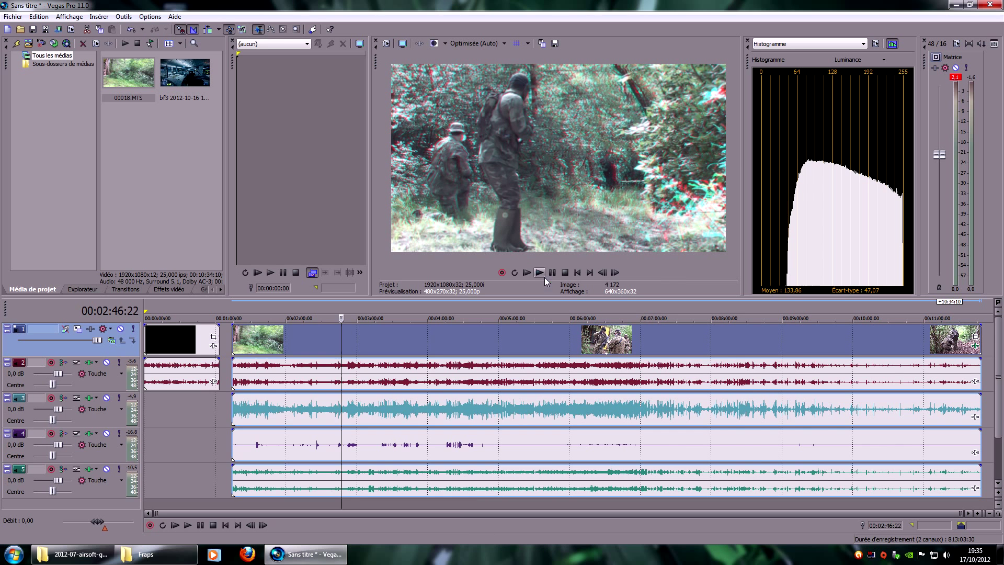
- Insert a video track above the clip's track and add an empty event at the cursor
right_click(989, 345)
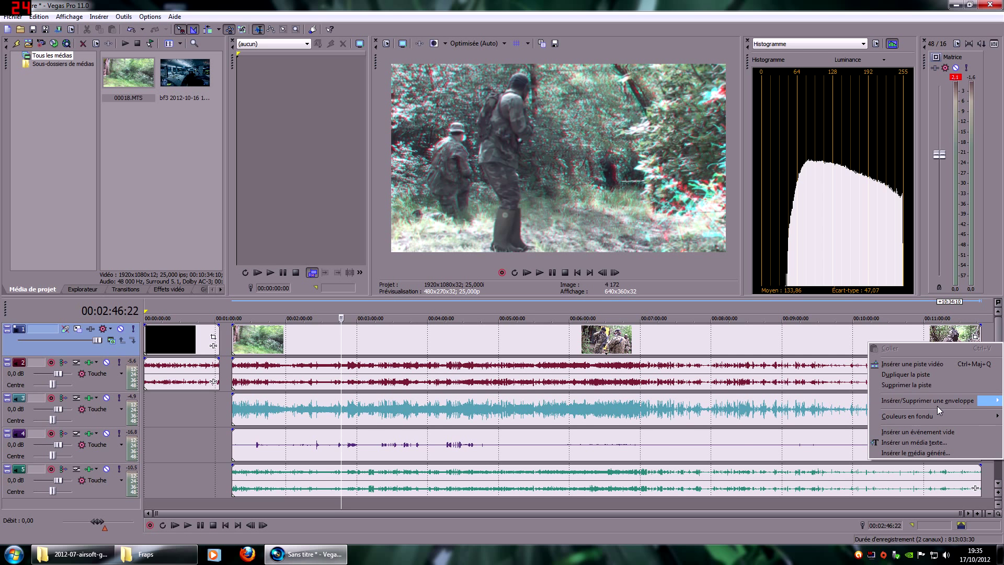
left_click(926, 365)
right_click(488, 340)
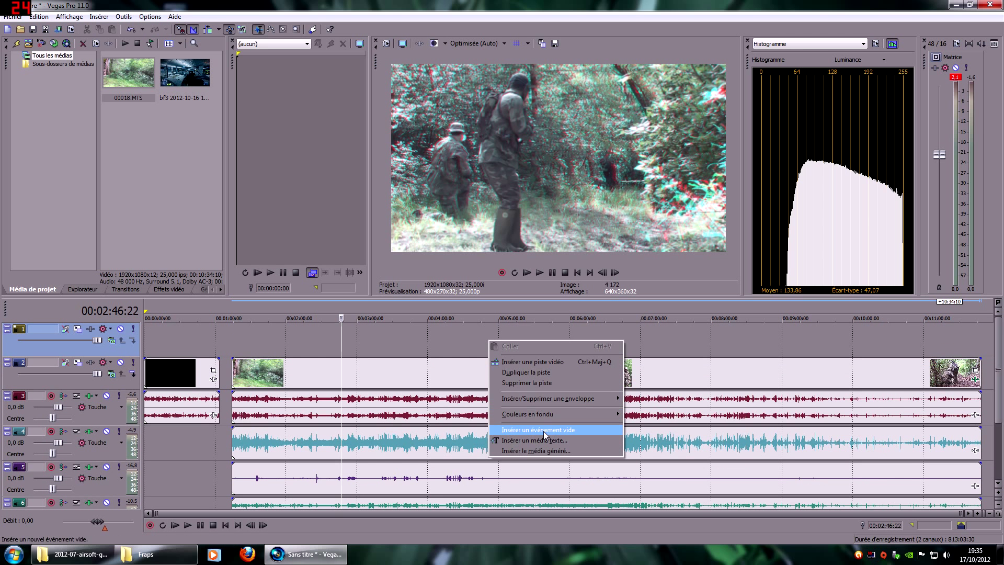
left_click(544, 429)
- Insert a text media event on the new track, keeping the default "Texte modèle" text
right_click(446, 342)
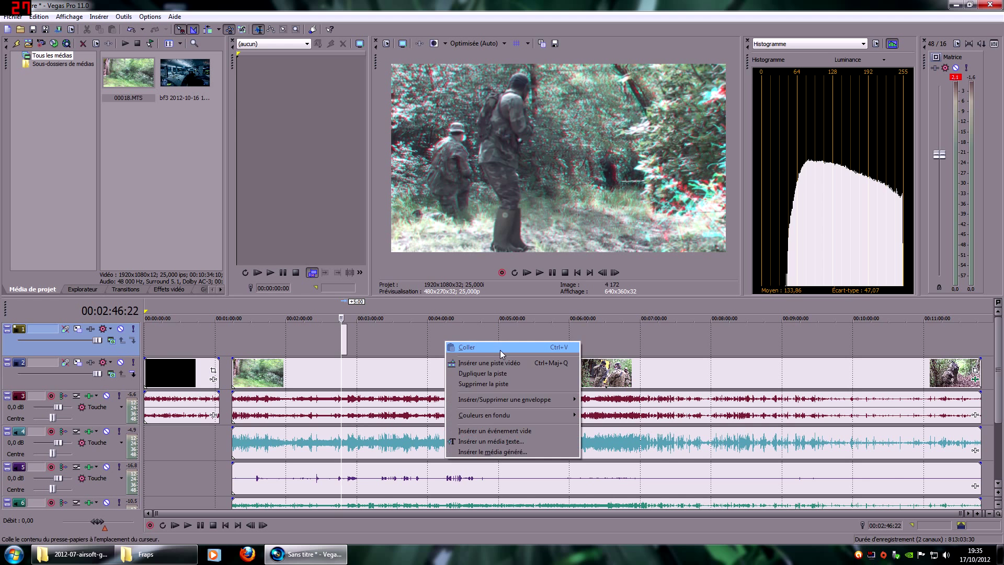
left_click(503, 442)
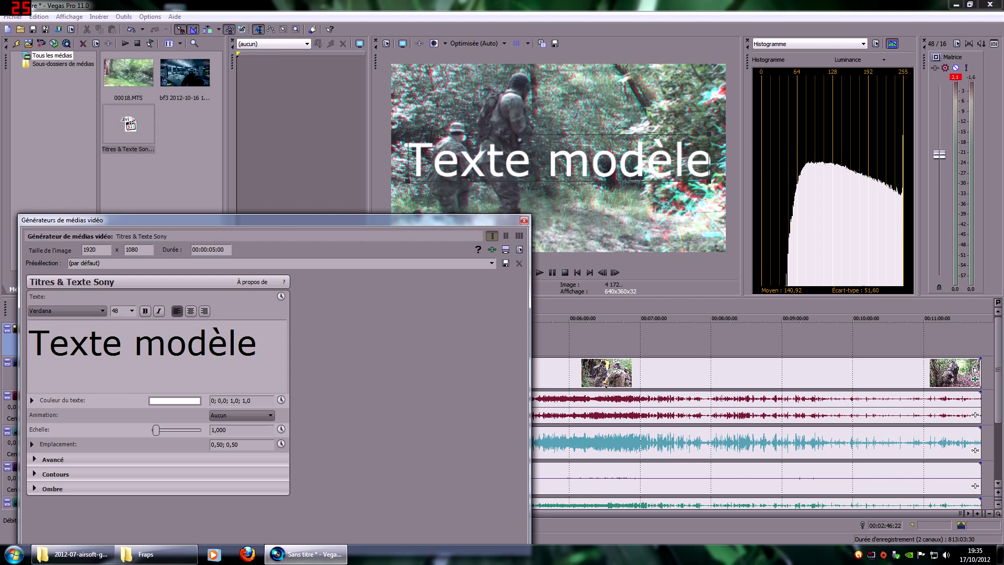
left_click(524, 222)
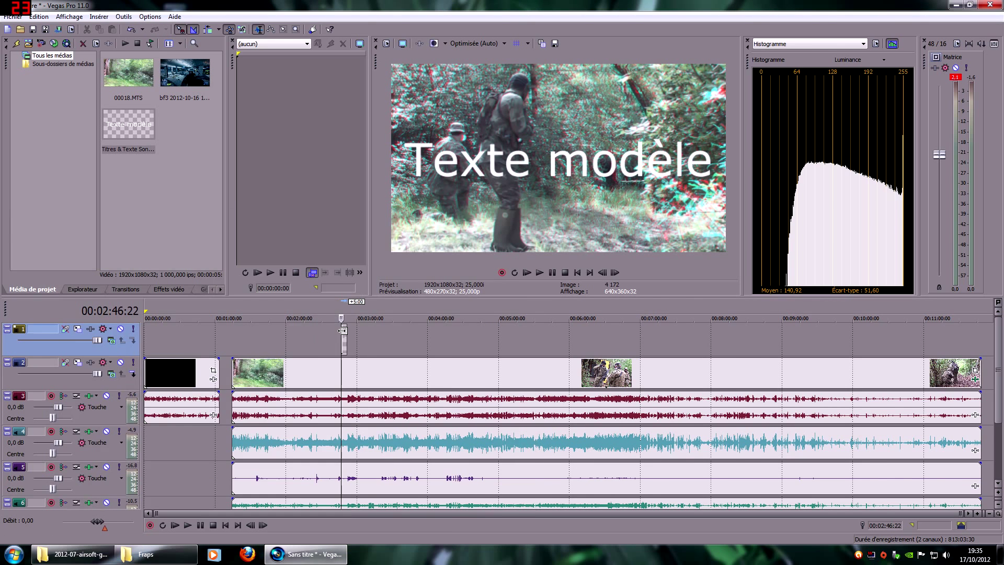
- Move the title event to about 00:03:05 and add the Réglage 3D stéréoscopique Sony effect to it
scroll(376, 346, "up", 3)
left_click_drag(567, 345, 639, 340)
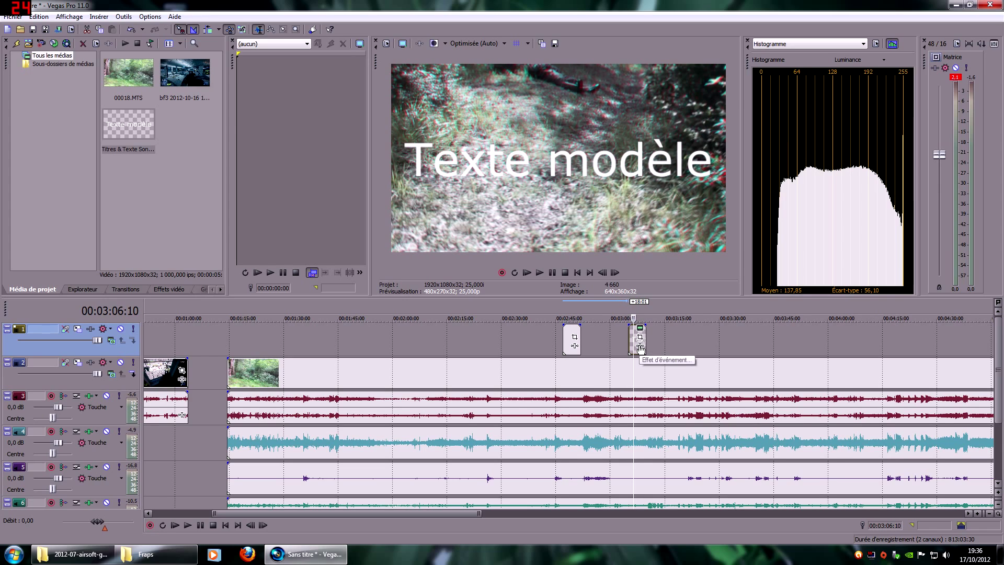
left_click(640, 346)
double_click(417, 387)
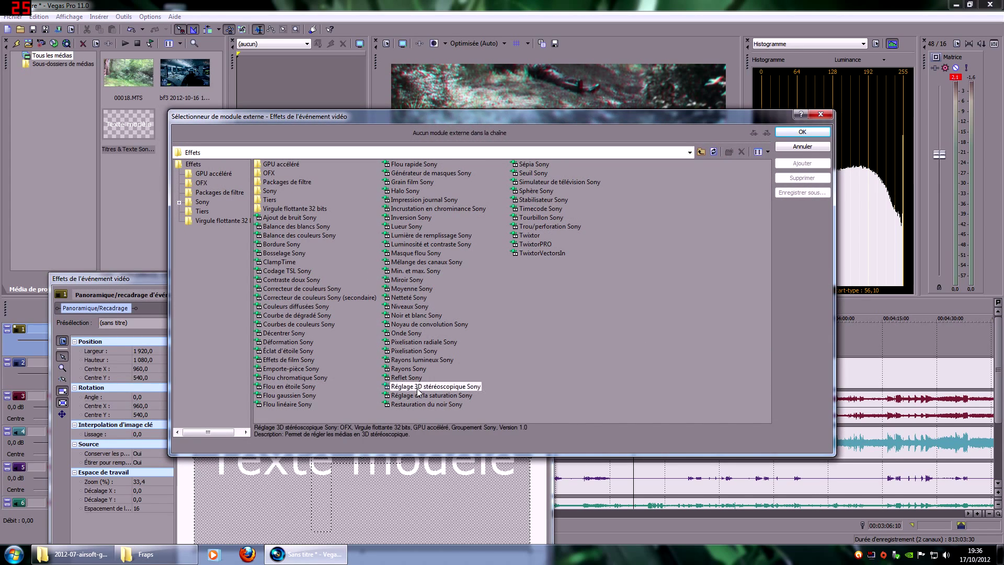
left_click(802, 133)
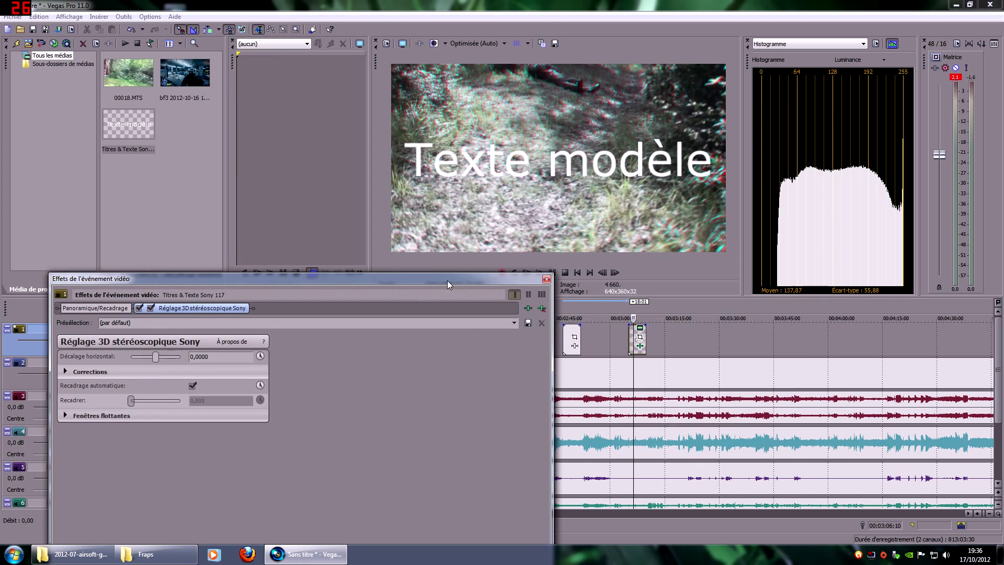
- Turn off Recadrage automatique for the title and set its Décalage horizontal to a small negative value near -0,0179
left_click(192, 386)
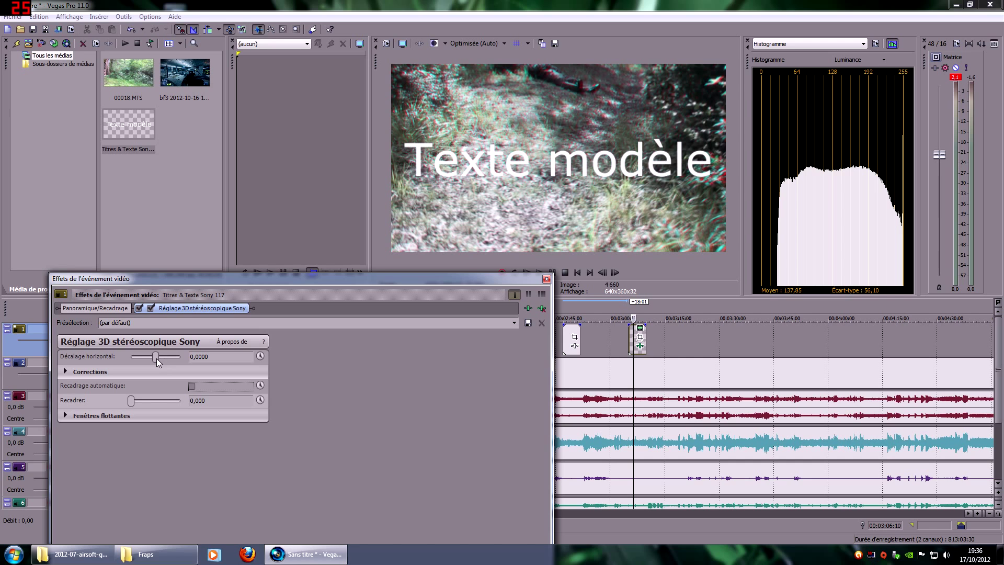
left_click_drag(156, 358, 152, 359)
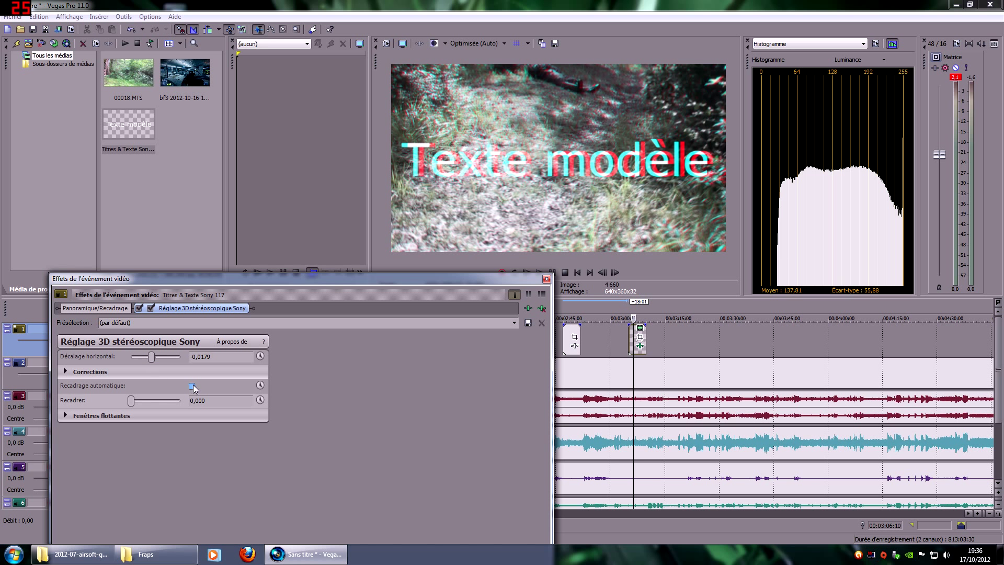
left_click_drag(152, 359, 153, 358)
left_click(546, 279)
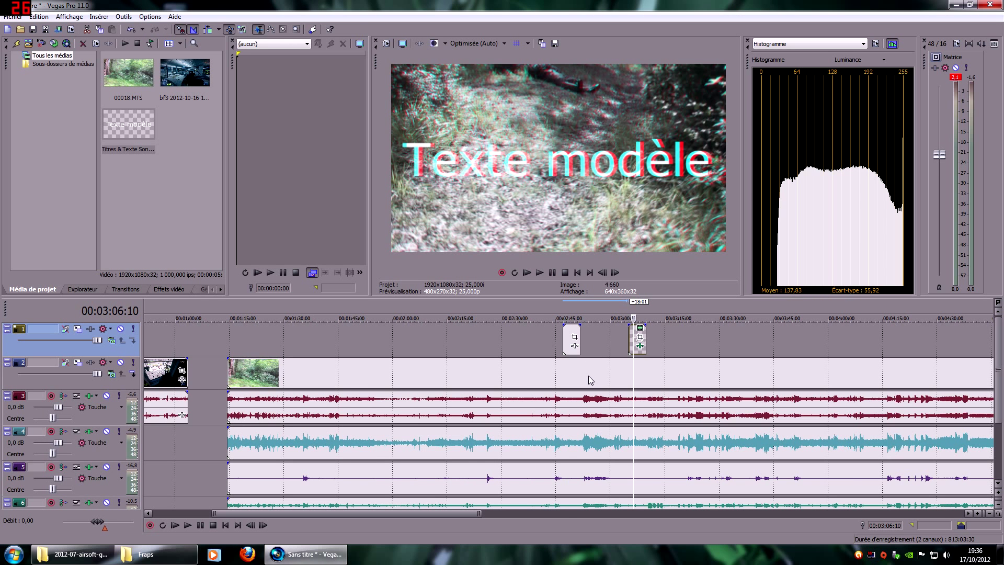
- Trim the end of the 00018 clip back to about 00:04:52 on the timeline
scroll(589, 376, "down", 3)
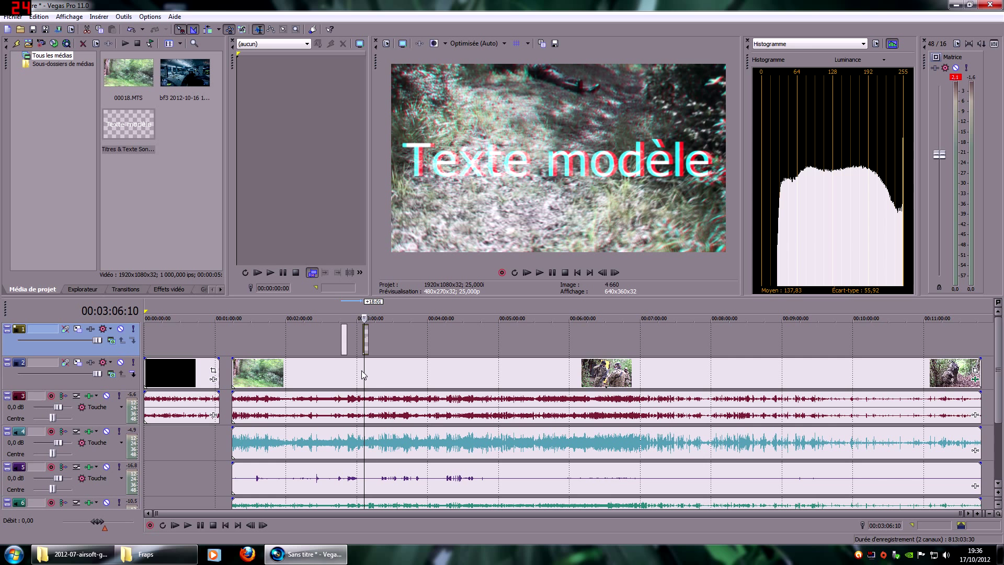
left_click(360, 372)
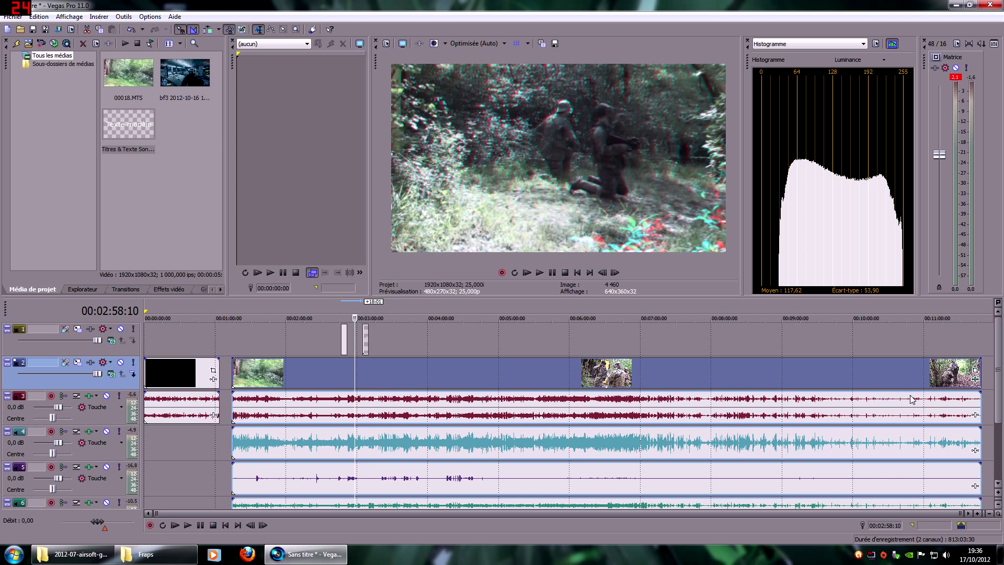
left_click_drag(966, 386, 494, 377)
left_click(381, 372)
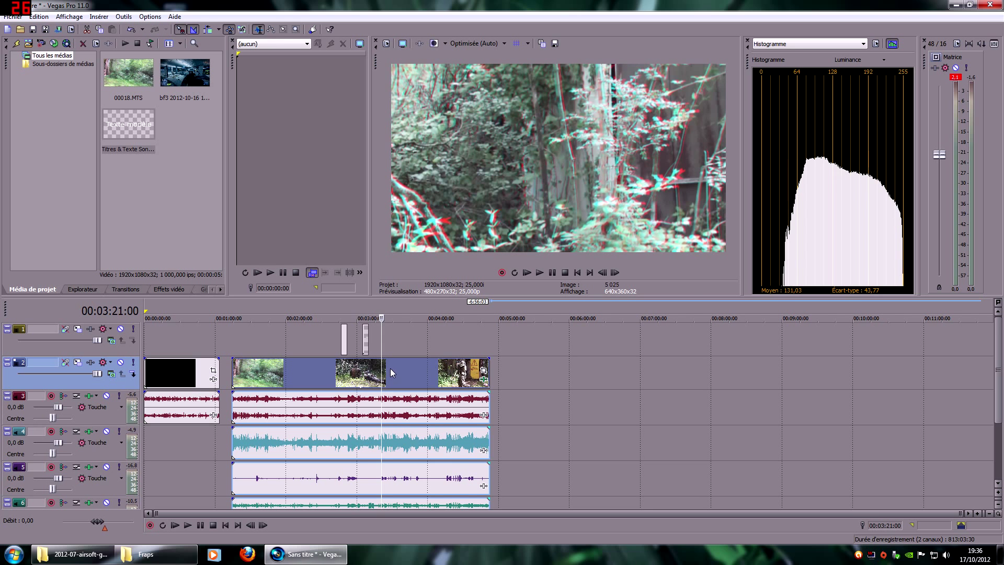
- Mark a loop region from about 00:03:31 to 00:04:31 and open the Rendre en tant que settings
left_click_drag(393, 338, 465, 338)
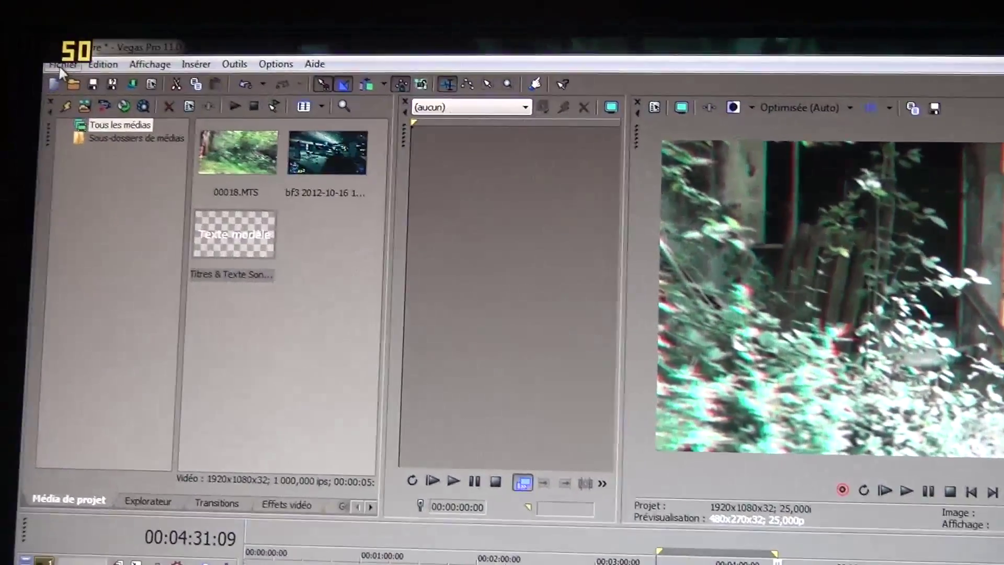
left_click(17, 62)
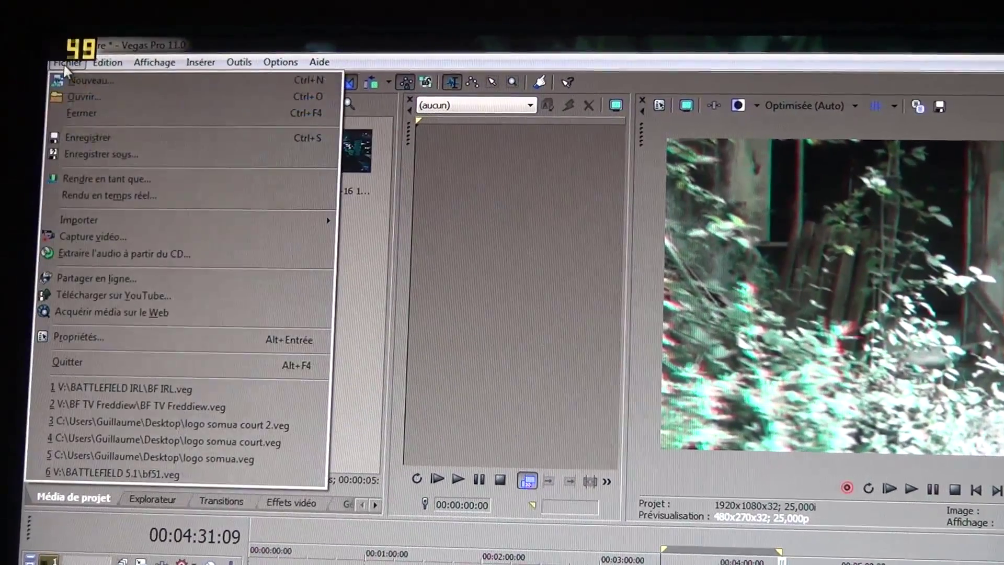
left_click(102, 178)
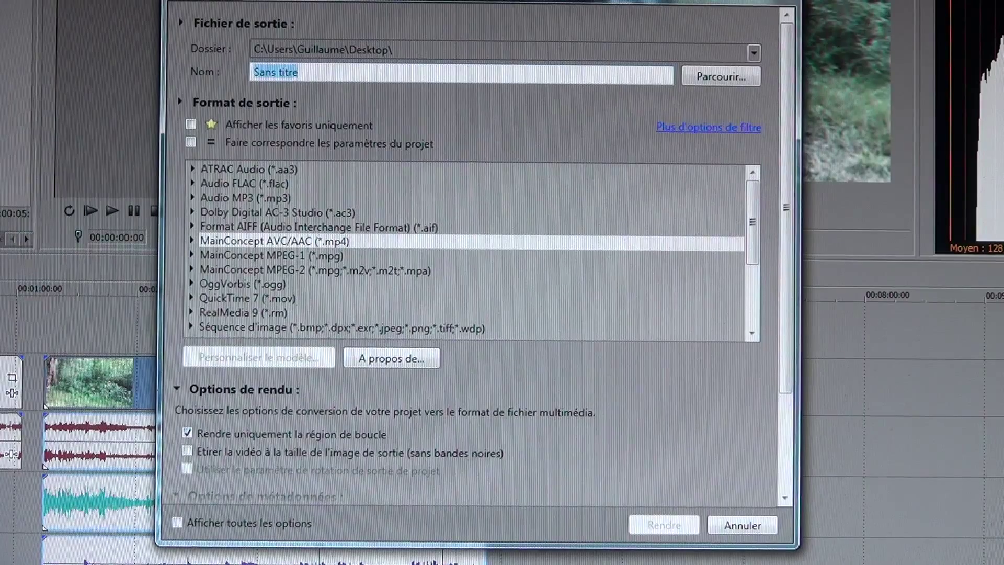
- Look through the render templates available for the MainConcept AVC/AAC (*.mp4) format, and collapse its list
left_click(193, 243)
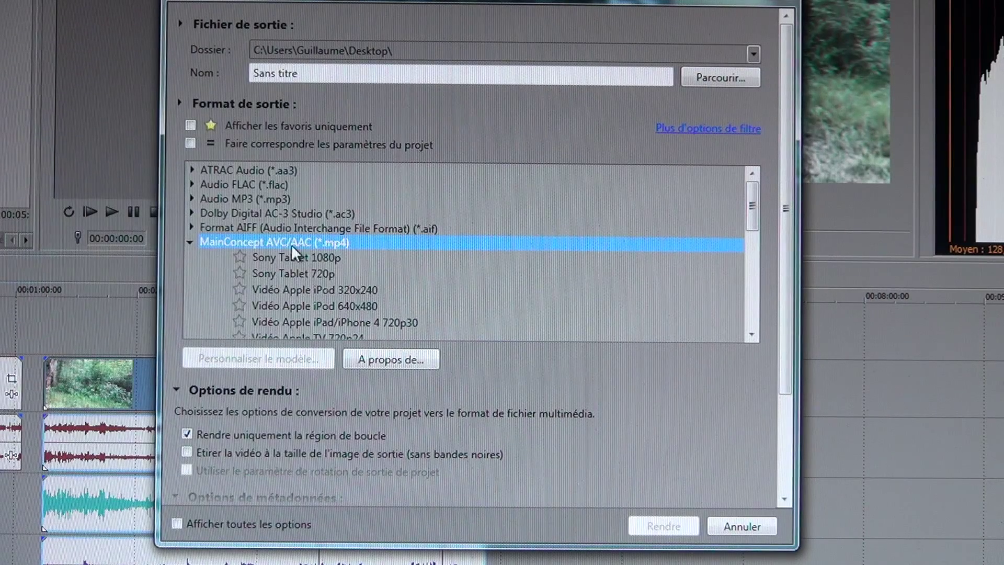
scroll(295, 280, "down", 1)
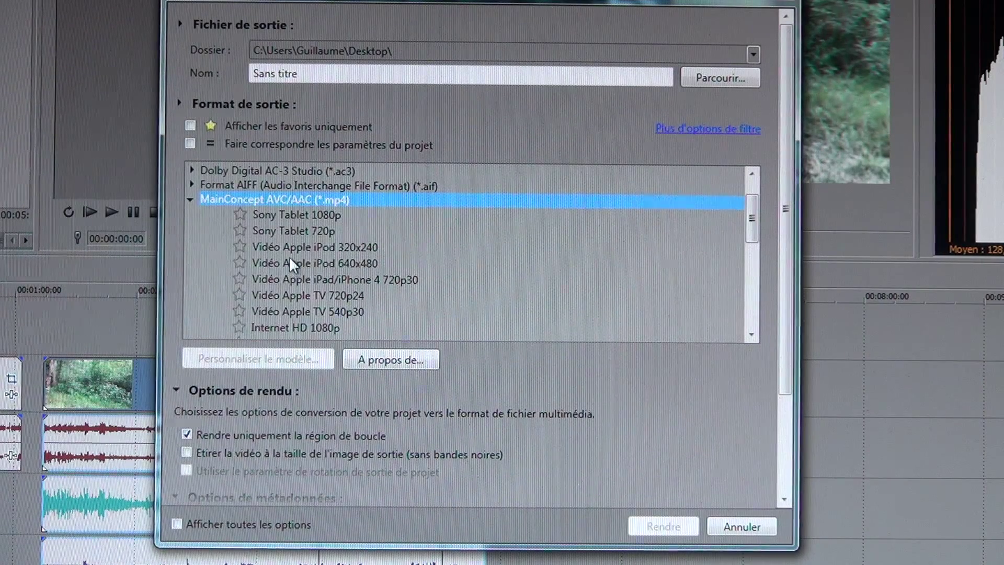
scroll(291, 267, "down", 2)
scroll(291, 264, "up", 1)
scroll(289, 256, "up", 2)
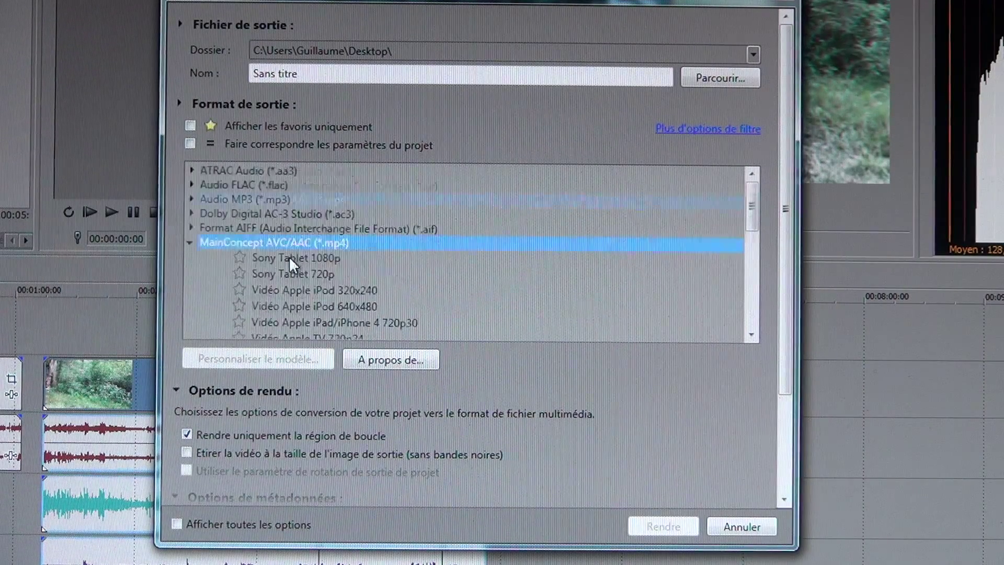
left_click(189, 242)
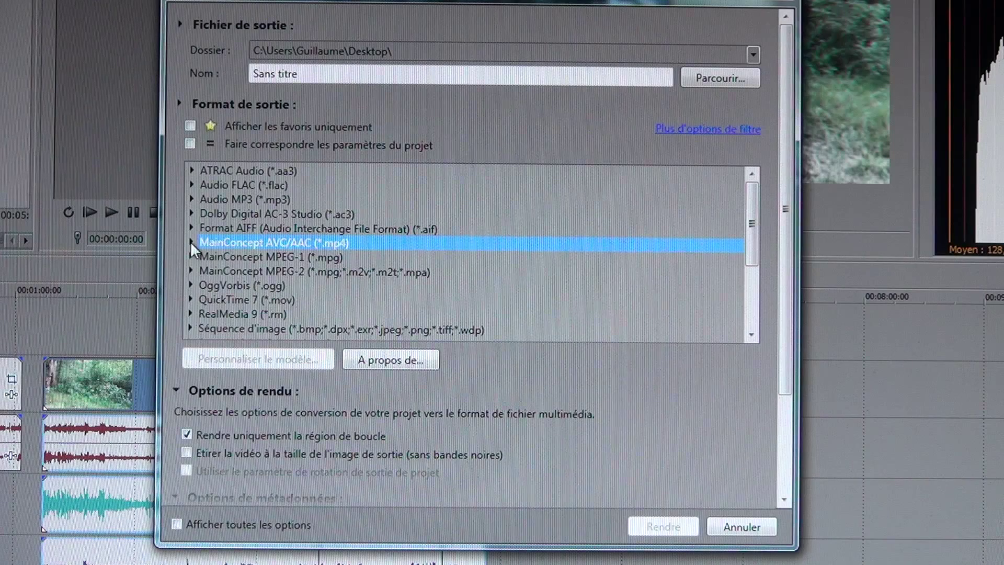
- Look through the render templates available for the Windows Media Video V11 (*.wmv) format, and collapse its list
scroll(190, 240, "down", 3)
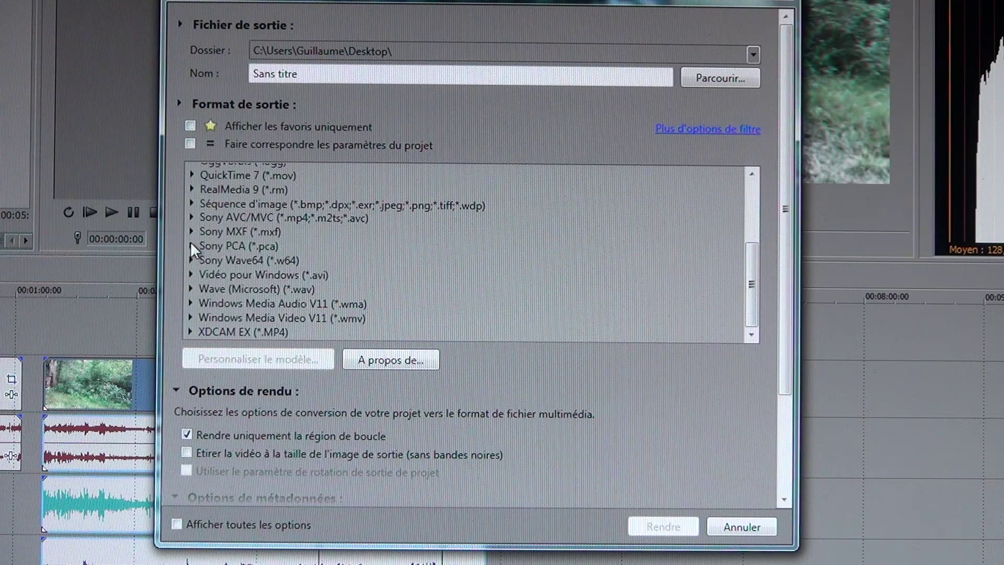
left_click(202, 318)
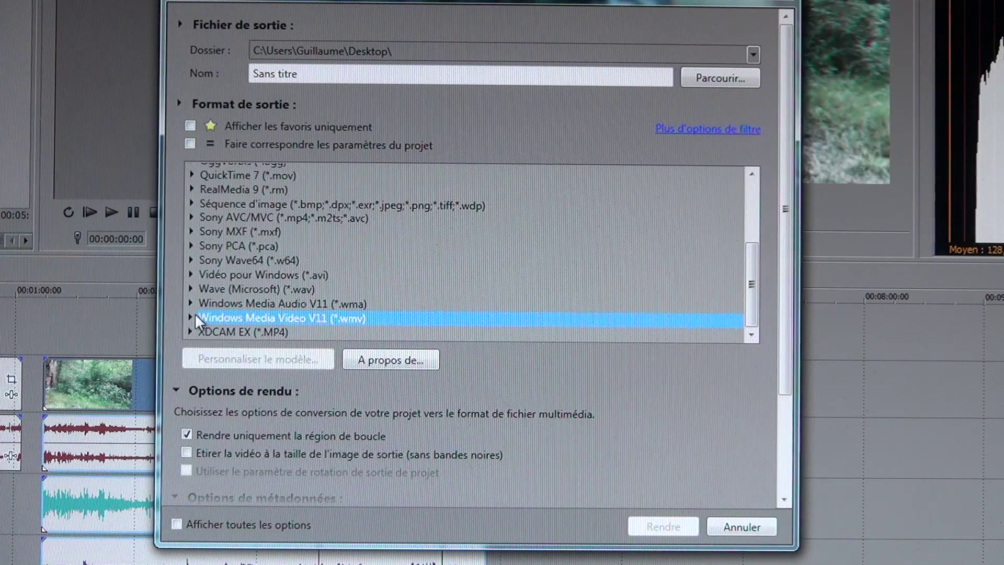
left_click(189, 317)
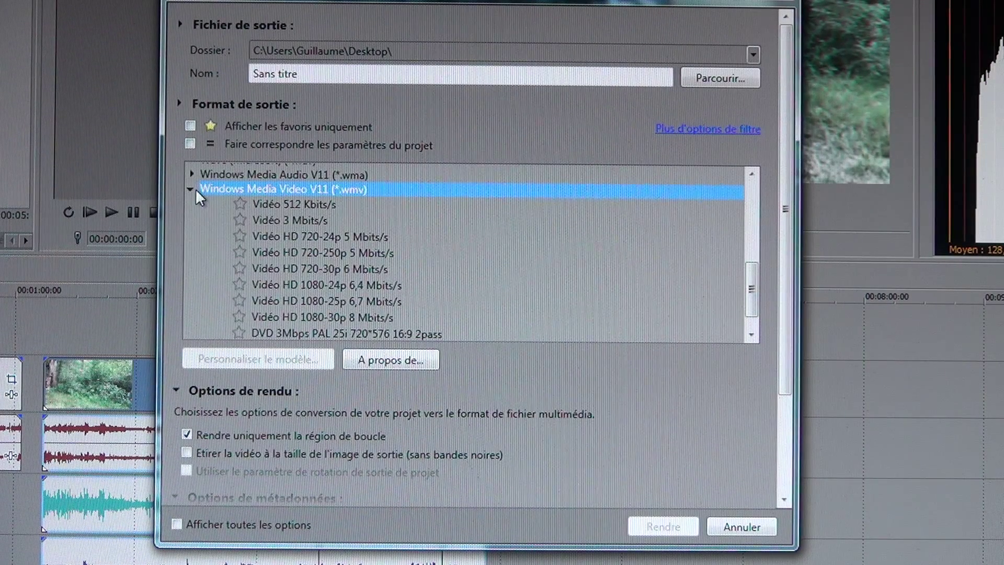
scroll(323, 274, "down", 1)
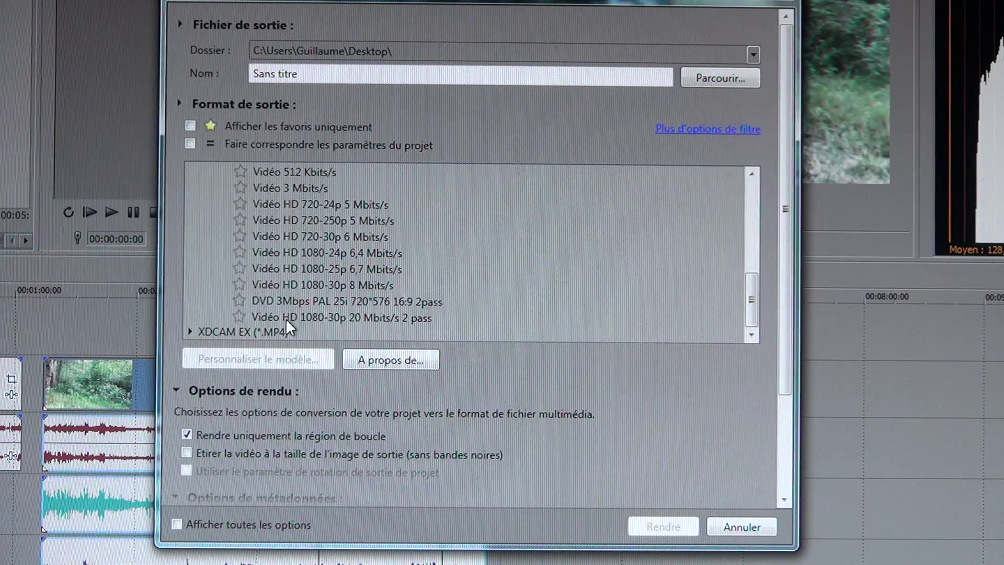
scroll(300, 284, "up", 4)
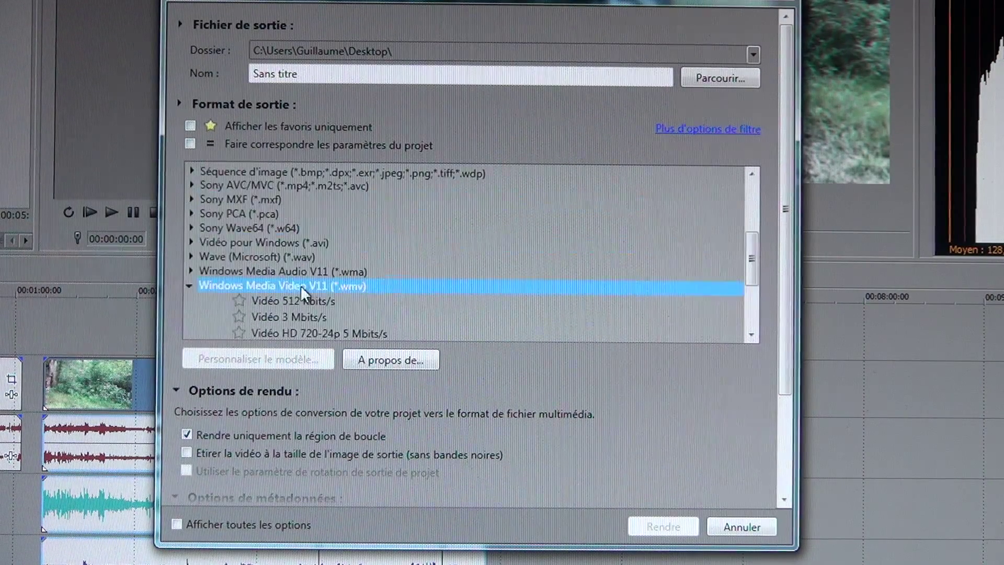
left_click(189, 285)
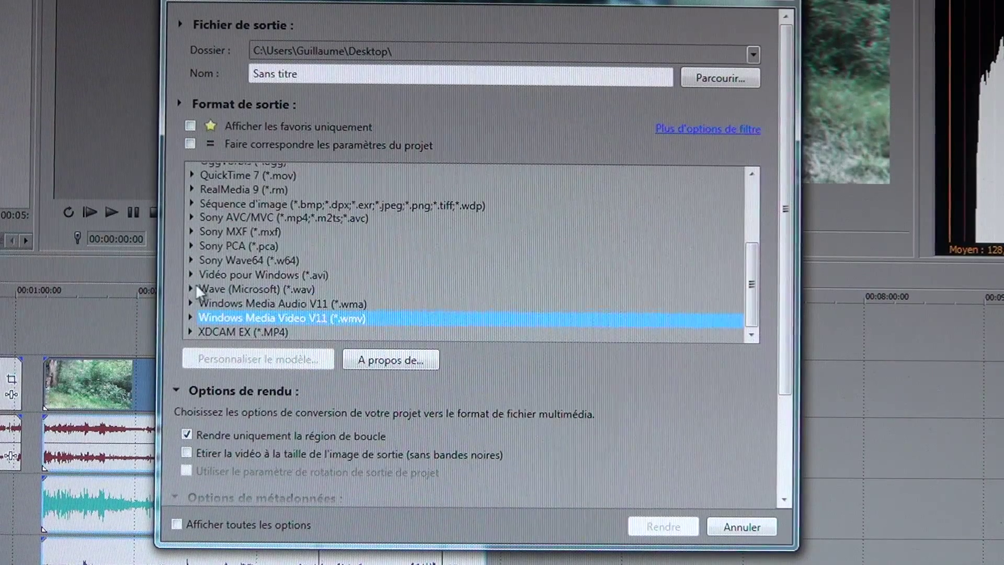
scroll(196, 284, "up", 3)
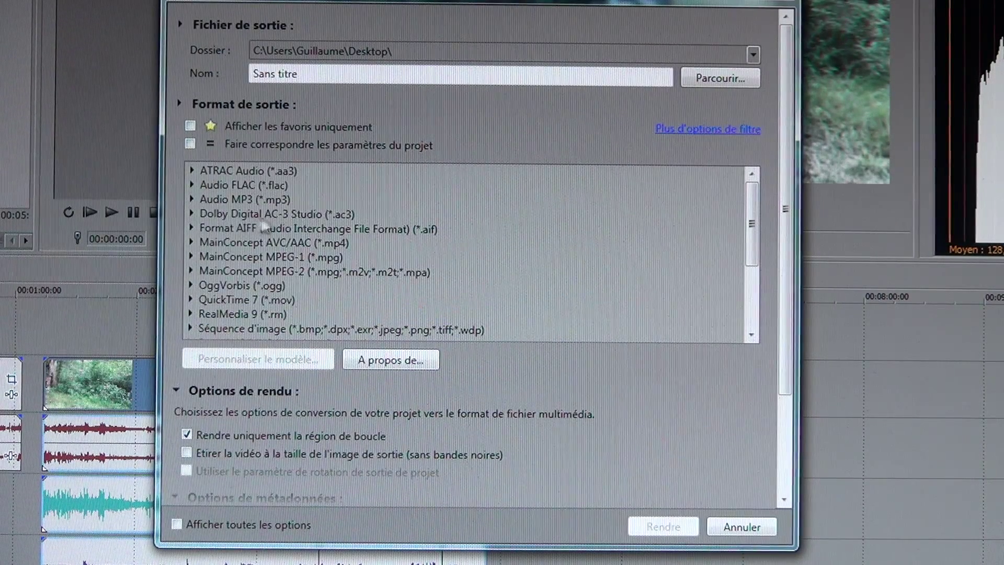
- Choose the Sony Tablet 1080p template of MainConcept AVC/AAC (*.mp4) and open its custom settings
left_click(242, 243)
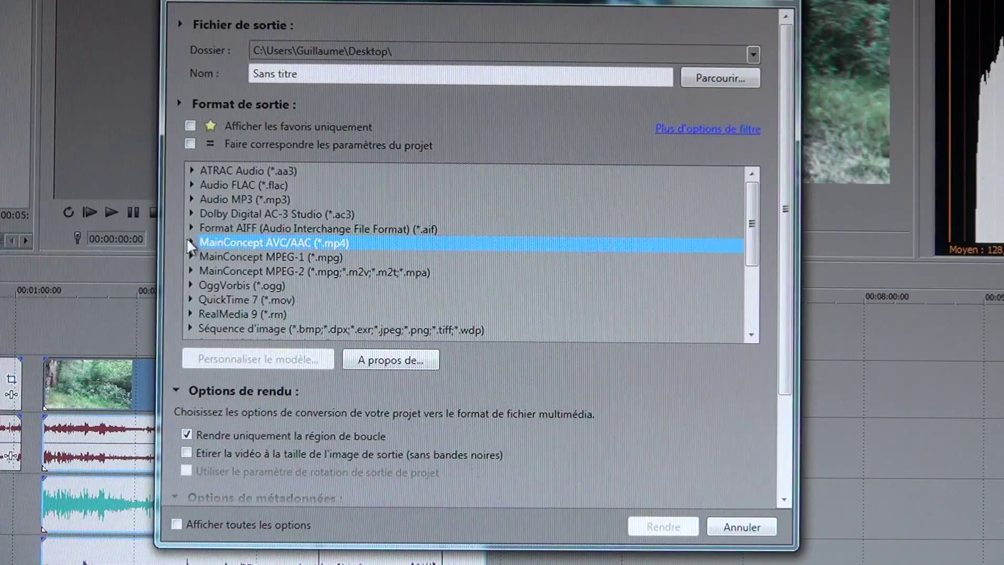
left_click(190, 241)
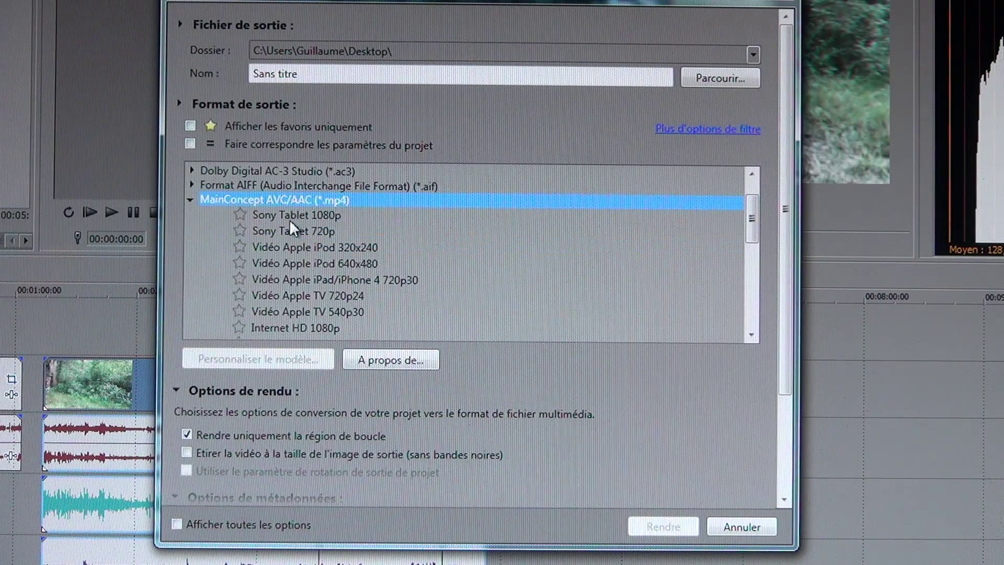
left_click(291, 216)
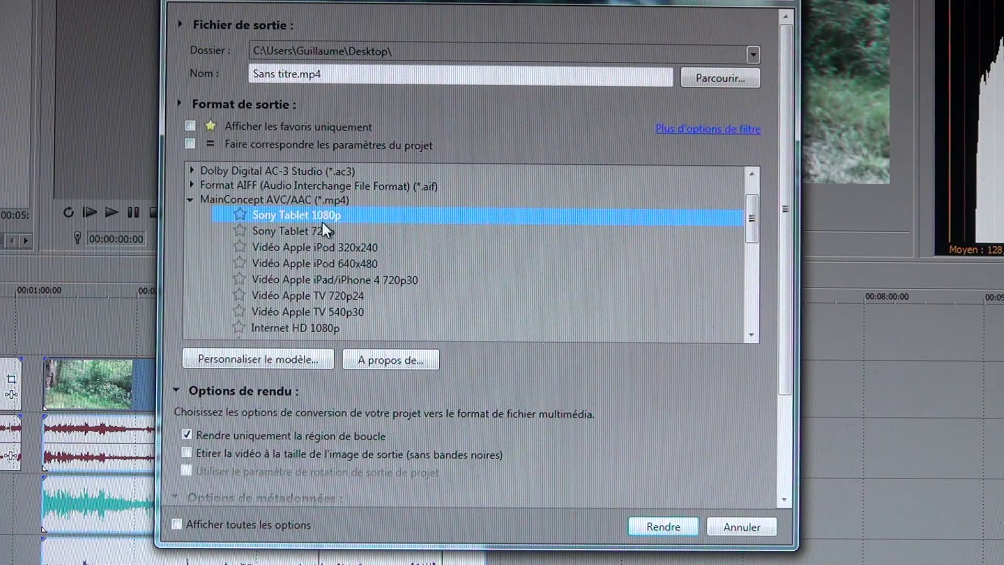
left_click(264, 357)
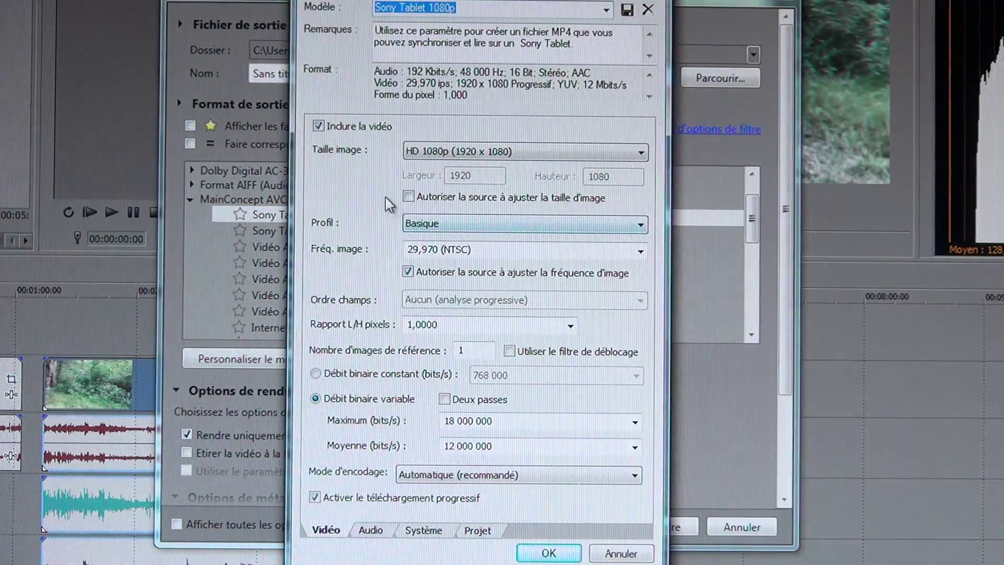
- Review the image sizes, keeping HD 1080p (1920 x 1080), and set the frame rate to 25,000 (PAL)
left_click(536, 152)
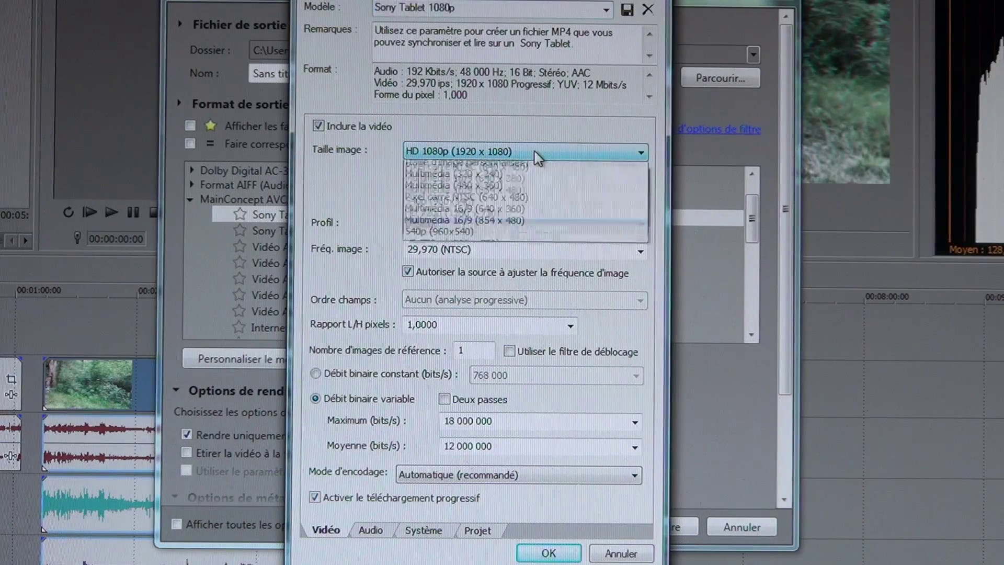
left_click(543, 187)
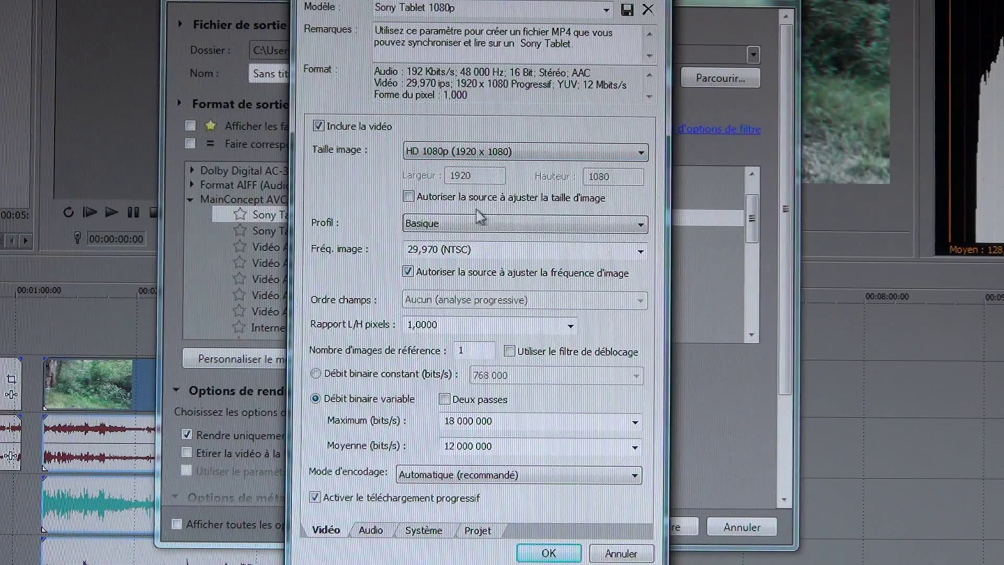
left_click(518, 152)
left_click(518, 153)
left_click(517, 153)
left_click(518, 152)
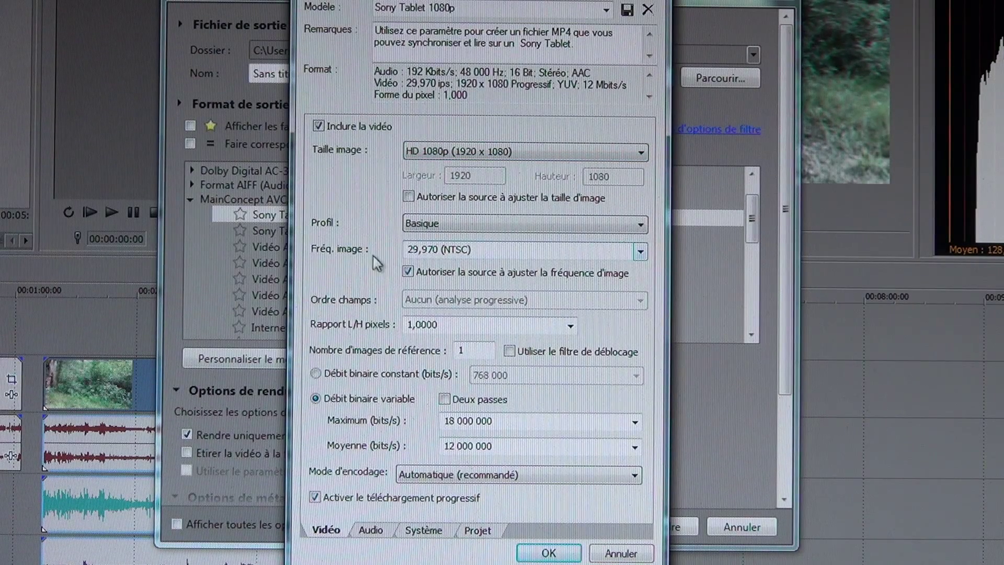
left_click(641, 253)
left_click(440, 334)
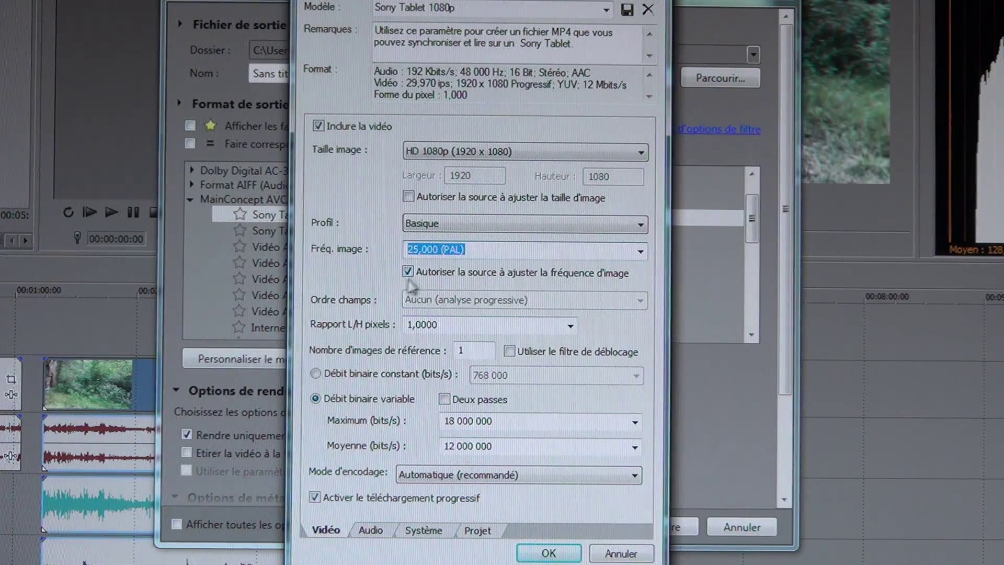
- Set the video profile to Élevée and keep the field order at Aucun (analyse progressive)
left_click(453, 223)
left_click(410, 261)
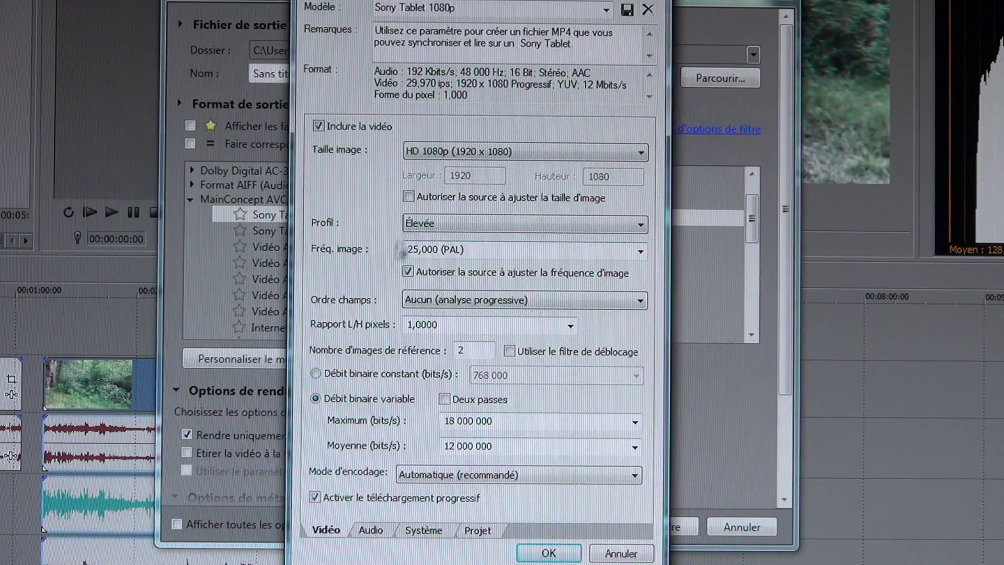
left_click(470, 301)
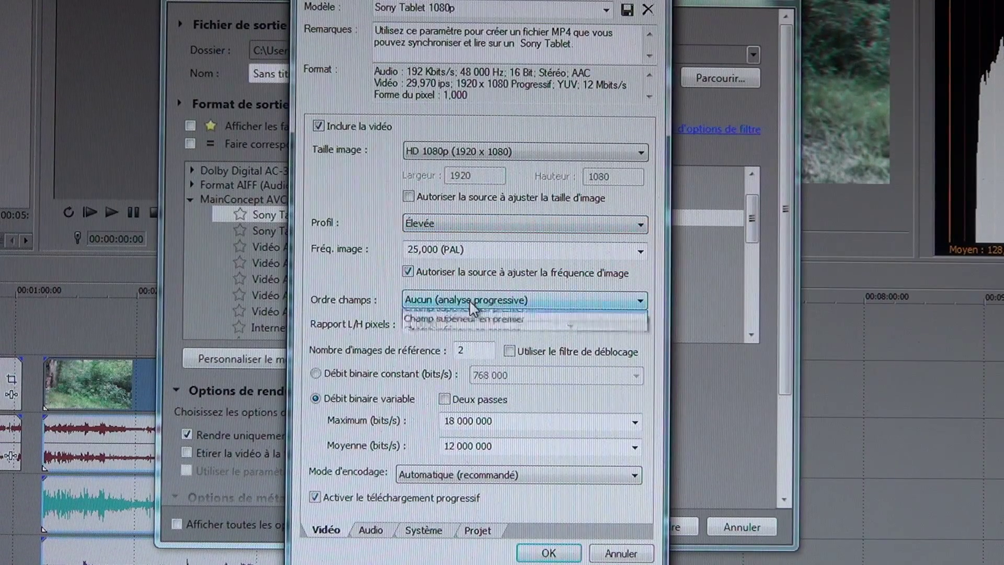
left_click(446, 314)
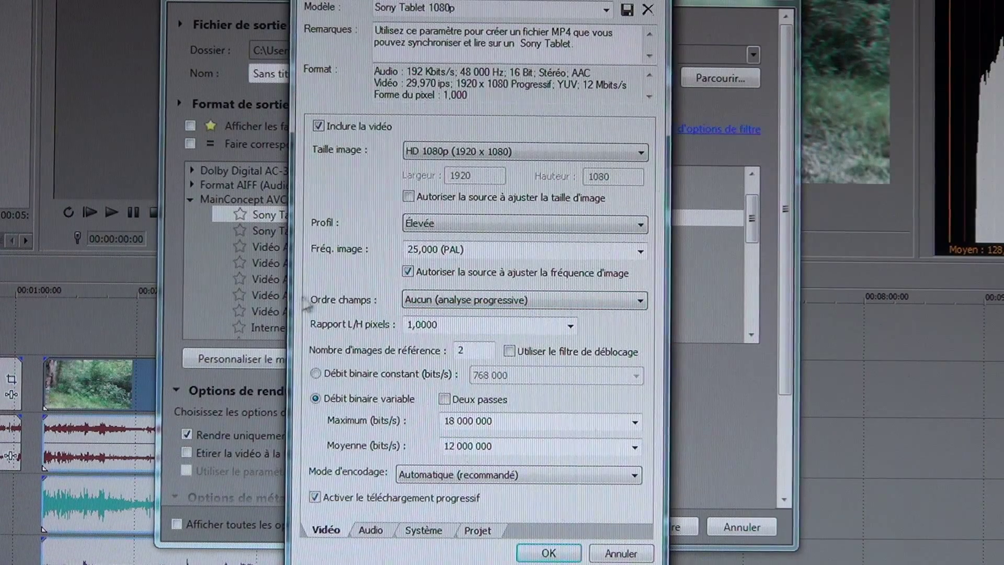
- Switch the video to a constant bit rate of 20 000 000 bits/s
left_click(316, 374)
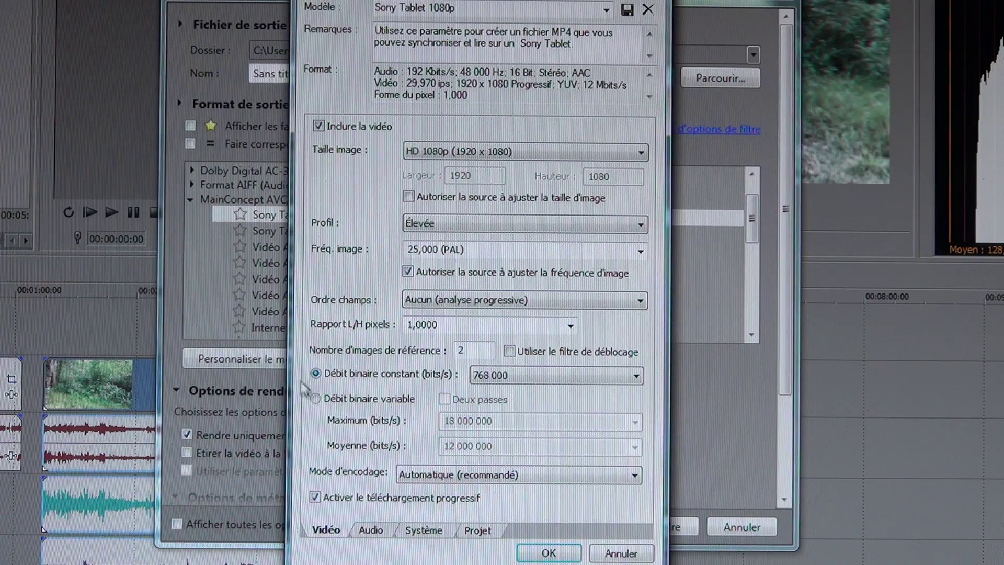
left_click(508, 376)
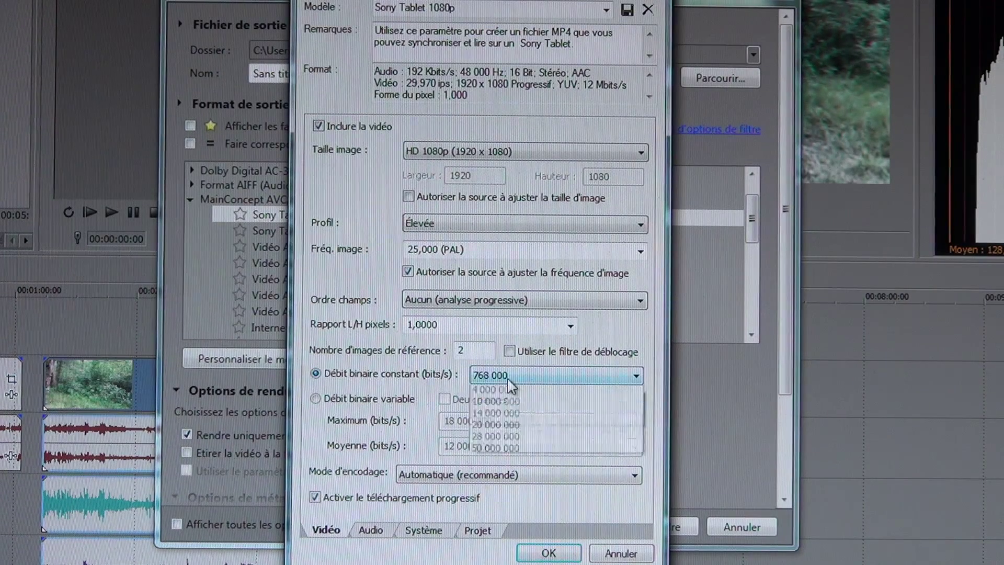
left_click(494, 474)
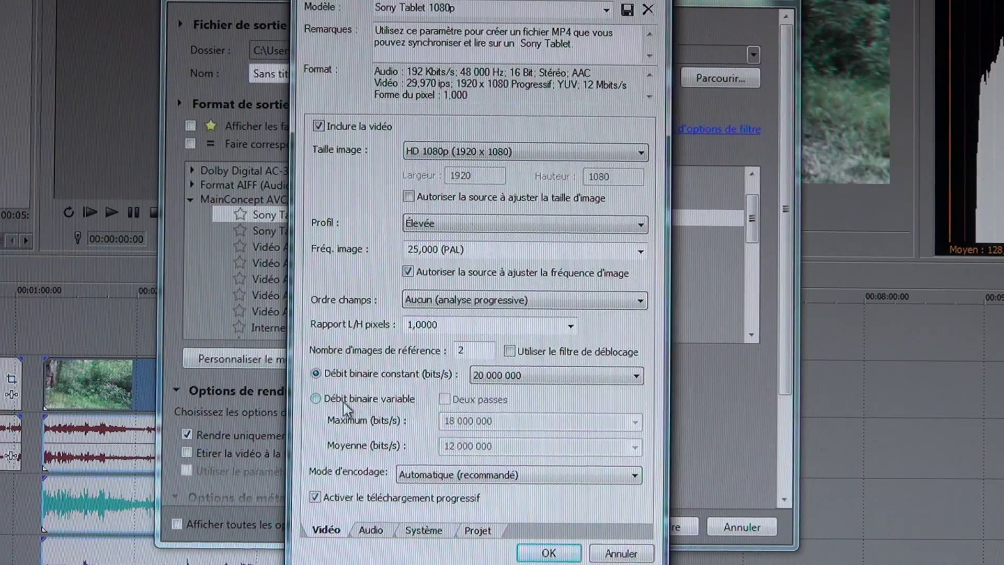
- Use a variable bit rate with Deux passes, an average of 10 000 000 and a maximum kept at 18 000 000 bits/s
left_click(316, 399)
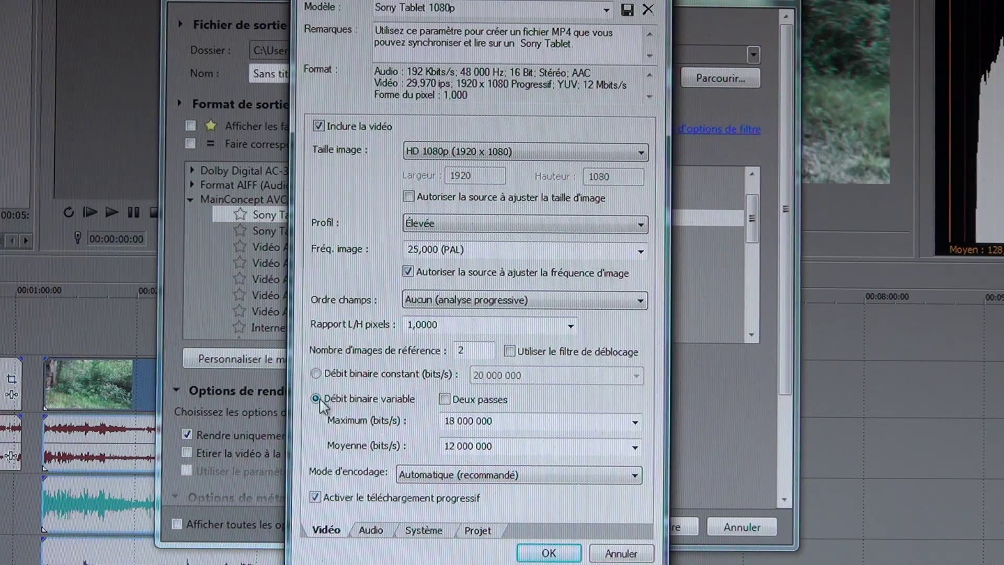
left_click(445, 400)
left_click(634, 450)
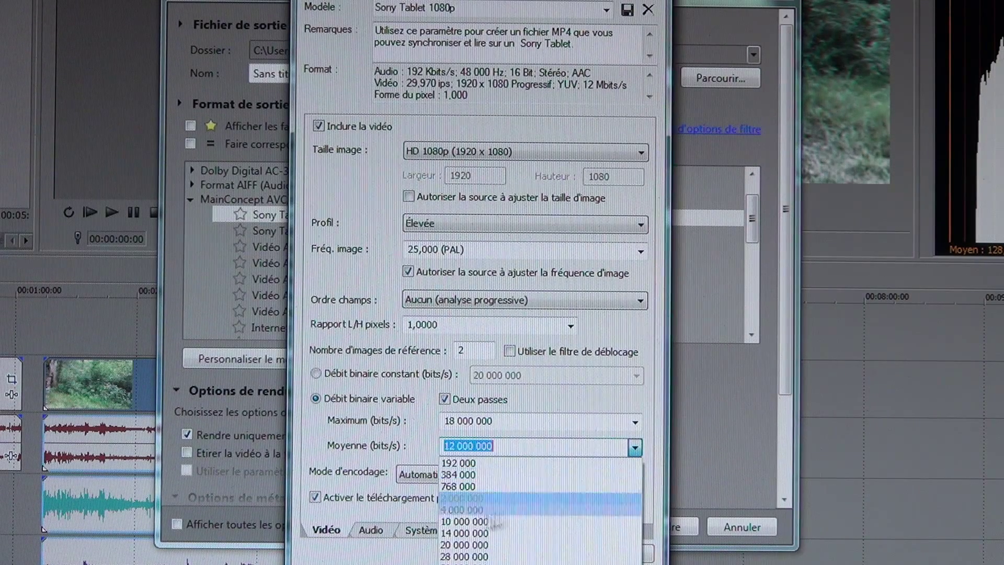
left_click(469, 521)
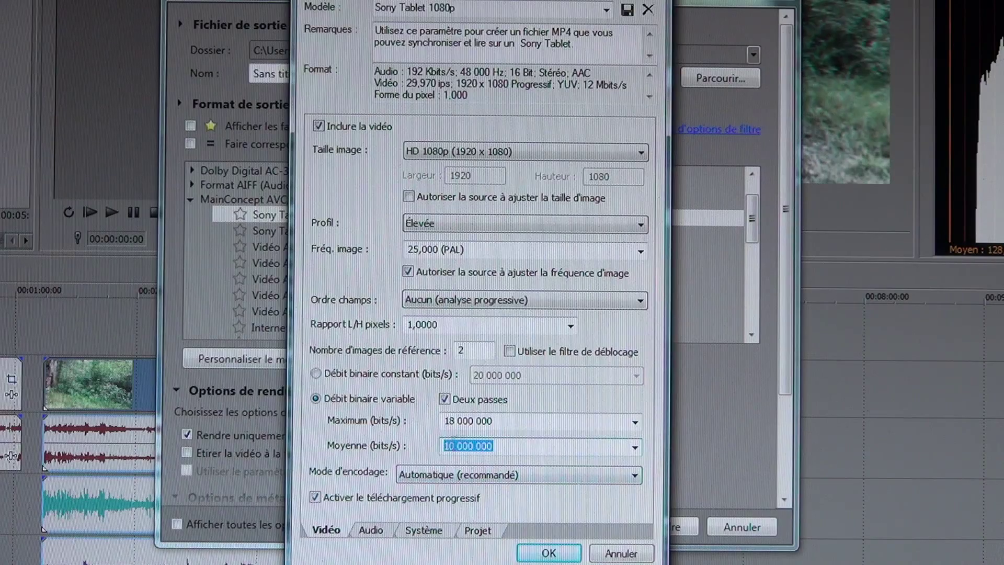
left_click(635, 421)
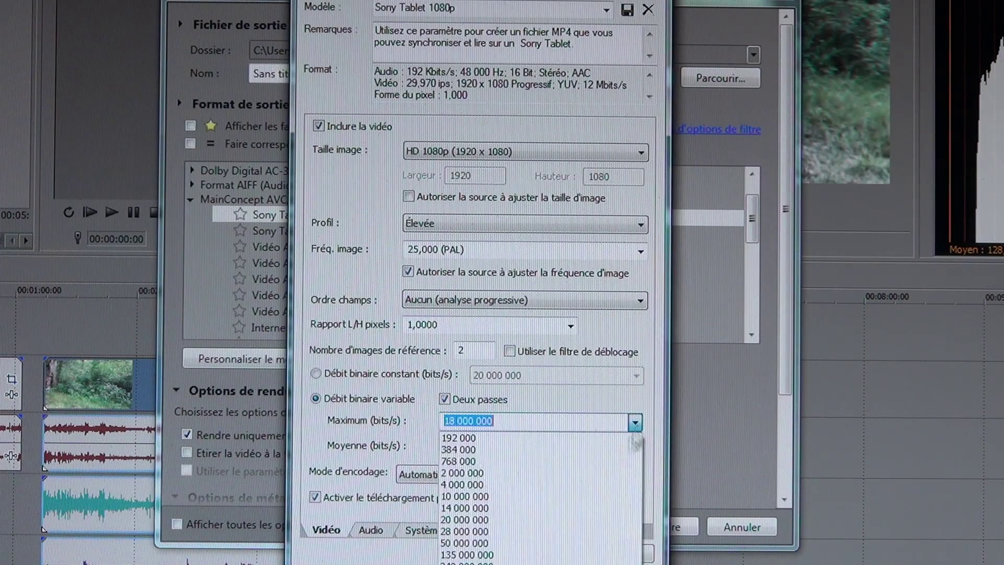
left_click(561, 413)
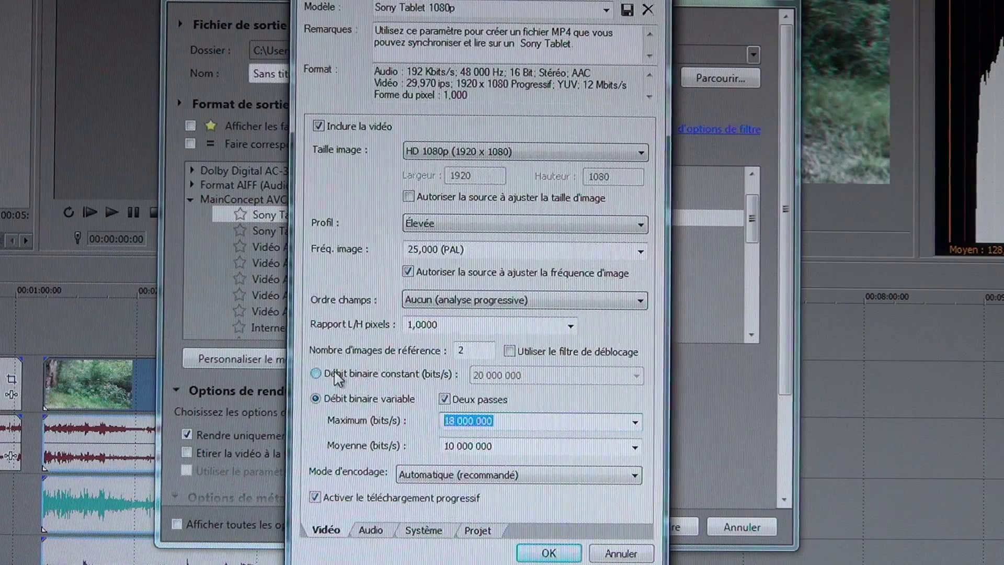
key("Tab")
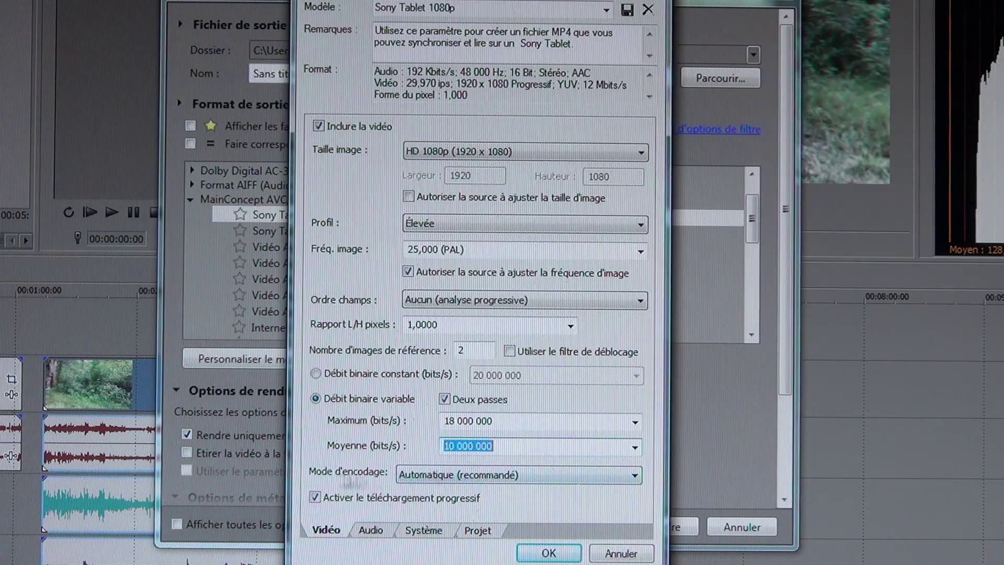
- Set the encoding mode to Rendre en utilisant CPU seulement and check the template's Audio and Système settings
left_click(434, 474)
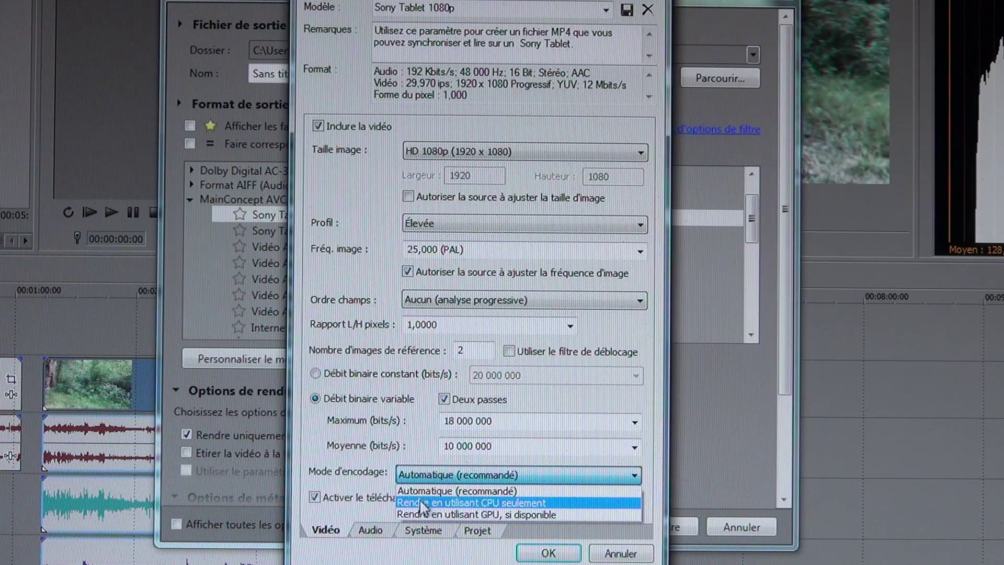
left_click(454, 503)
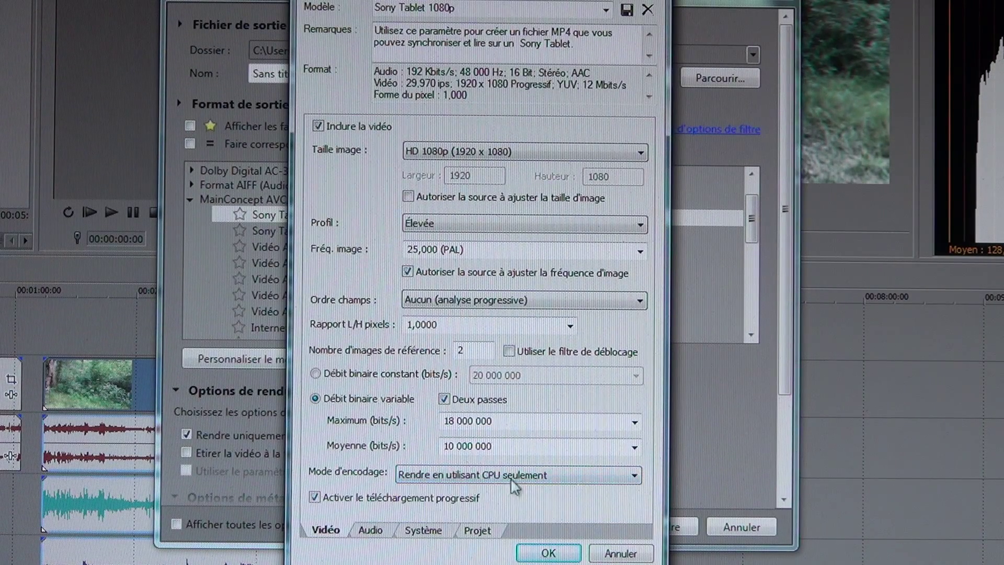
left_click(370, 530)
left_click(426, 529)
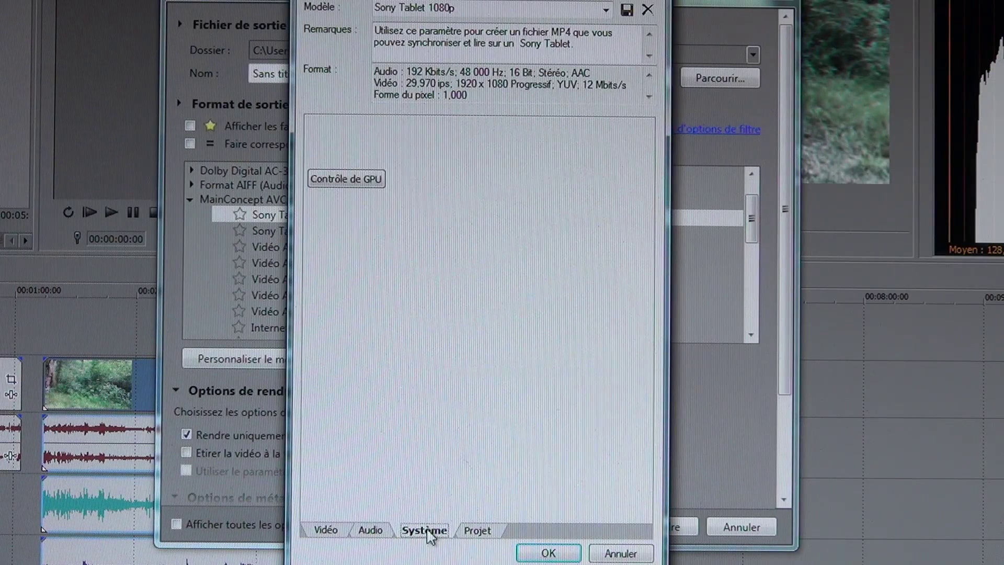
- Set the template's Mode 3D stéréoscopique to Côte à côte (Demi) in the project settings
left_click(474, 531)
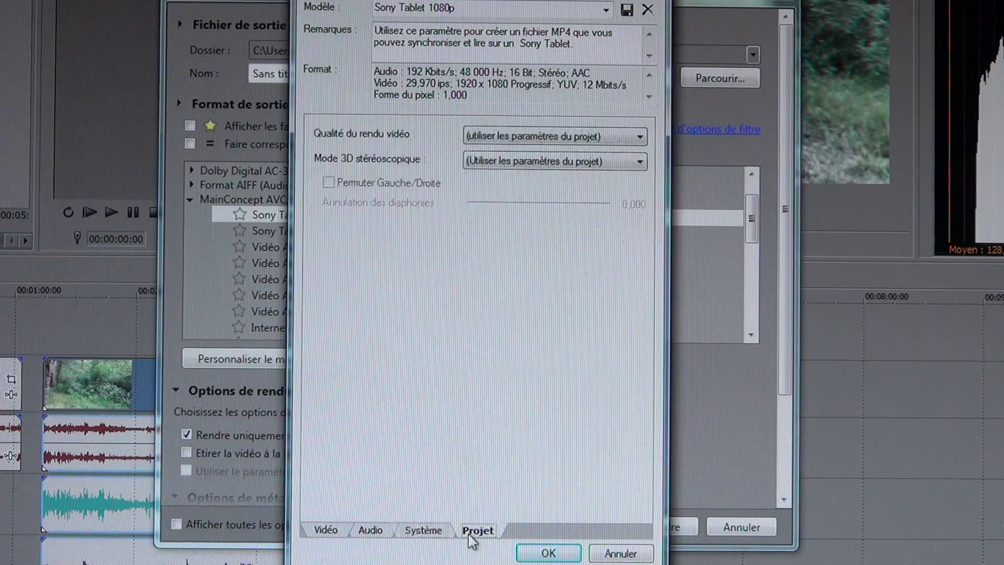
left_click(525, 162)
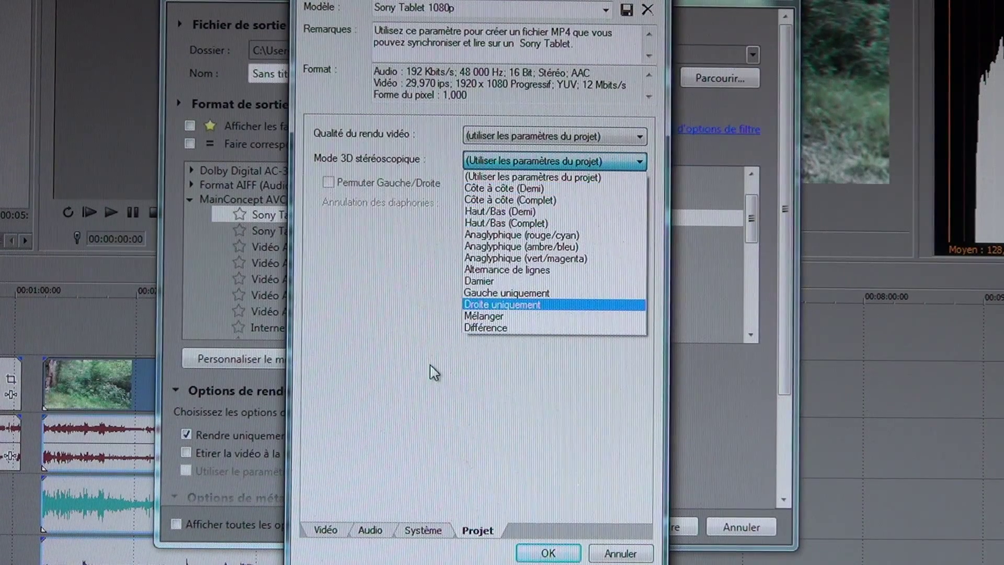
left_click(520, 192)
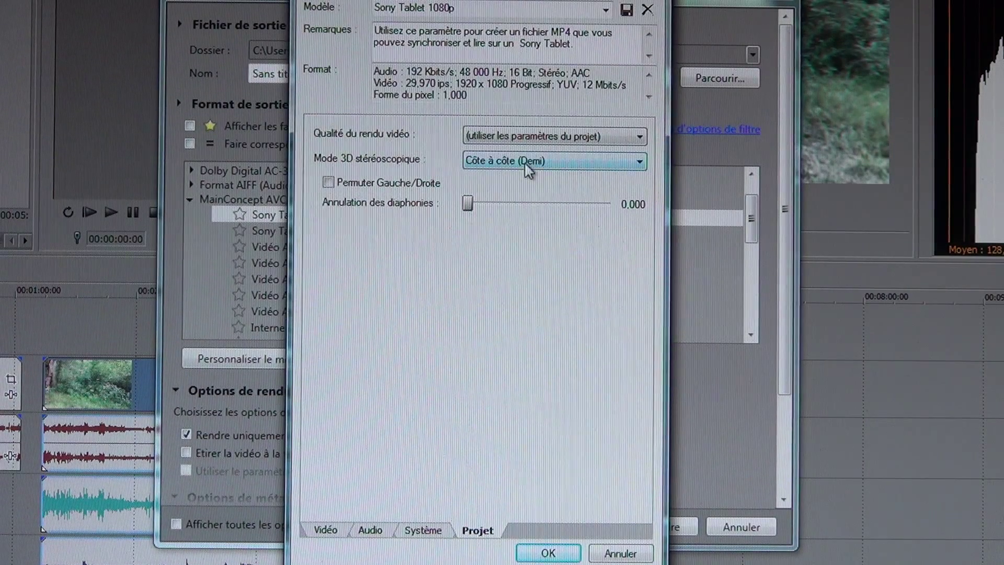
left_click(538, 162)
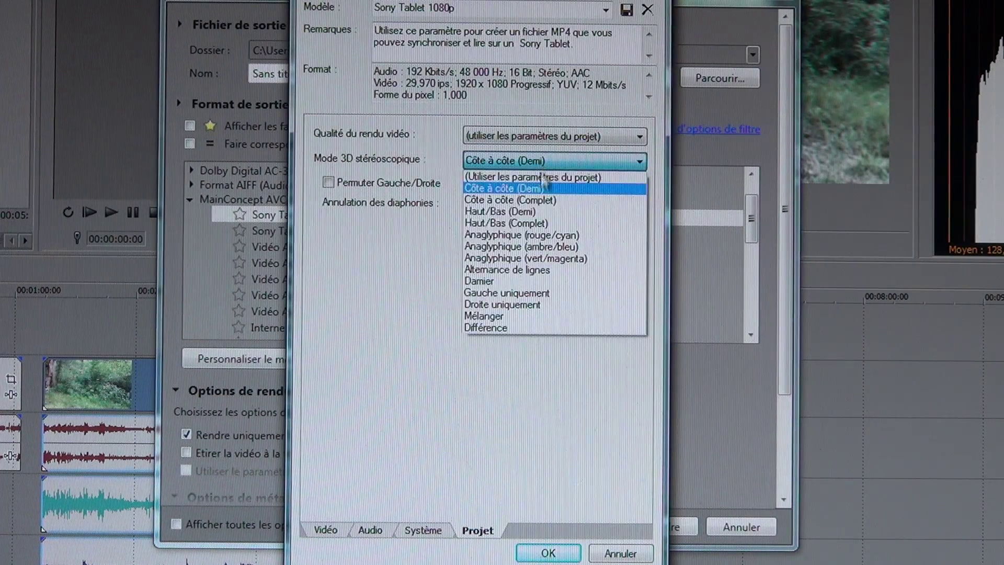
left_click(529, 189)
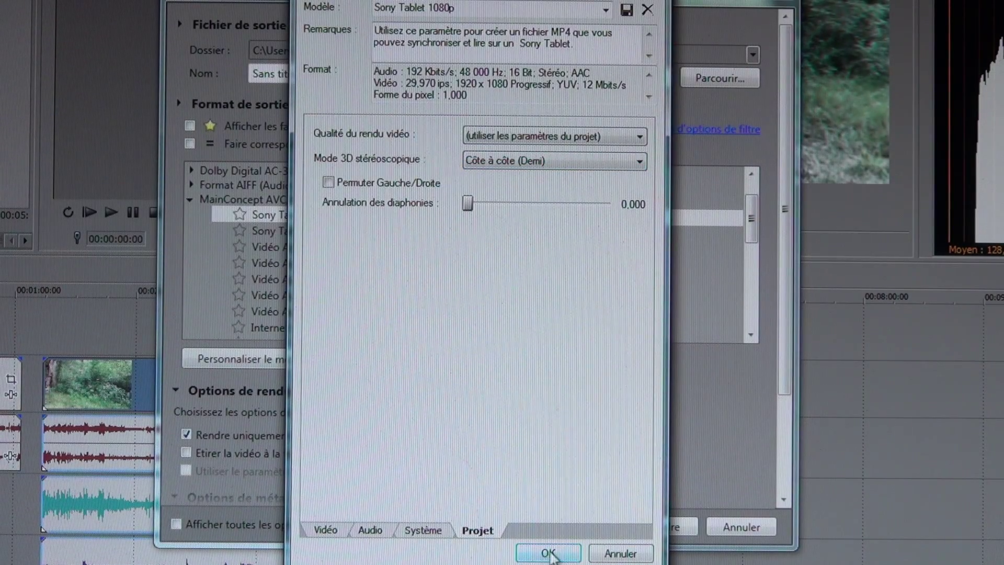
- Confirm the customized template settings and close the render dialog without starting a render
left_click(569, 557)
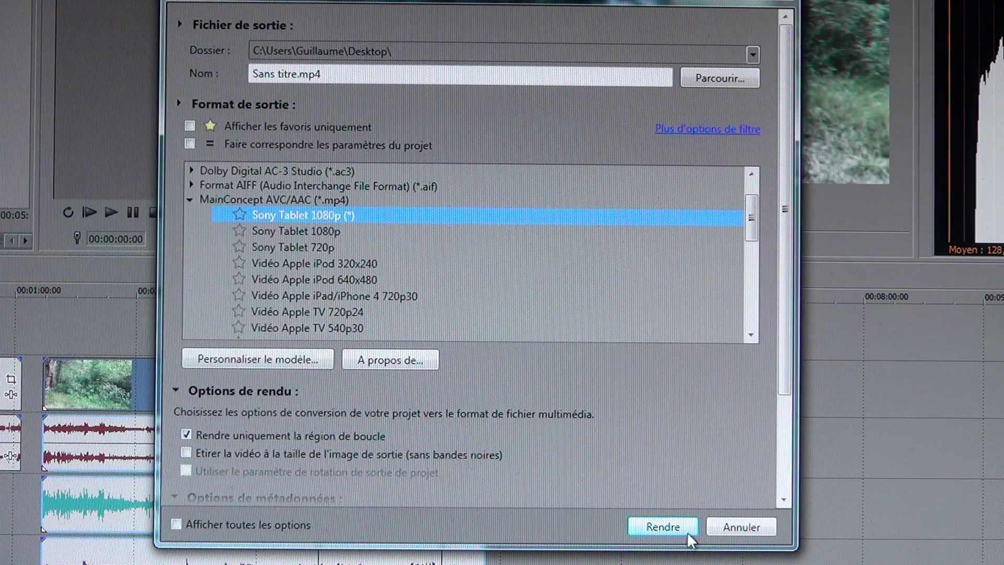
left_click(724, 529)
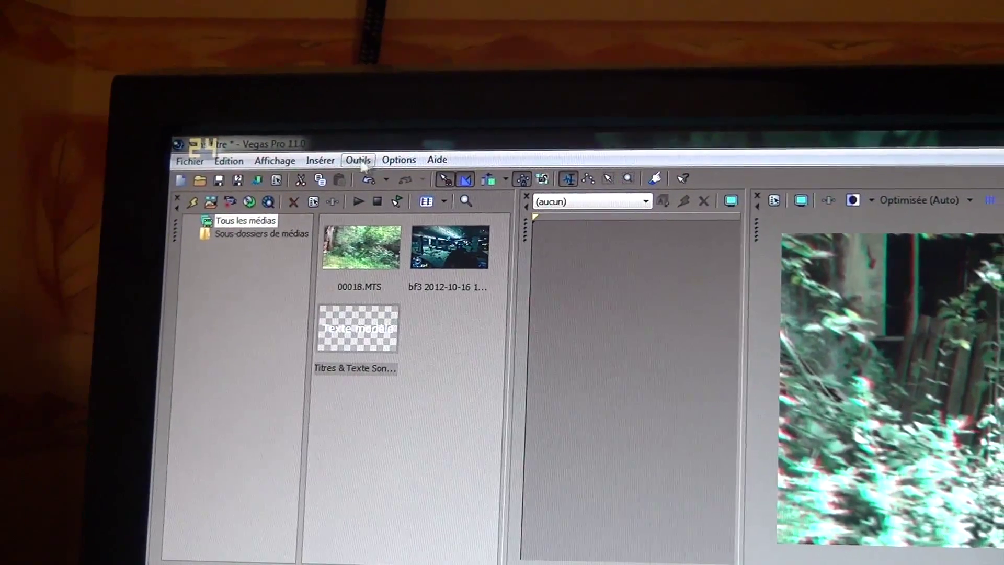
- Run the Batch Render script to open its template selection
left_click(397, 159)
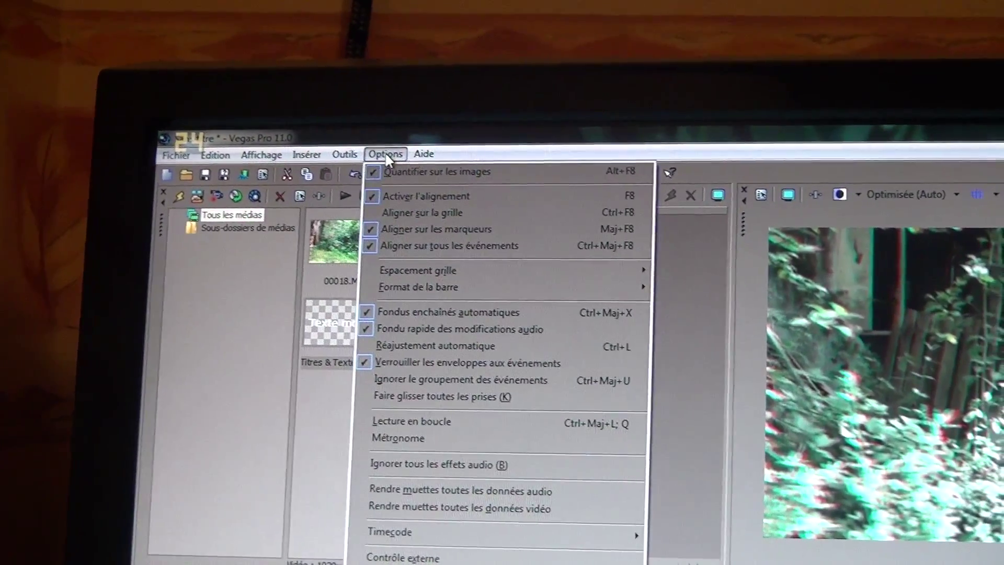
mouse_move(361, 159)
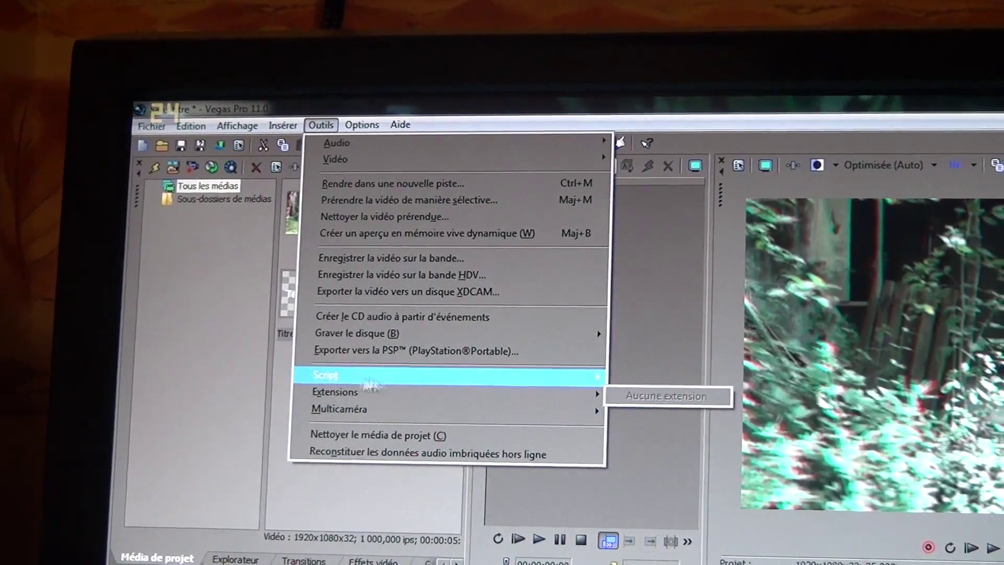
mouse_move(523, 380)
left_click(662, 436)
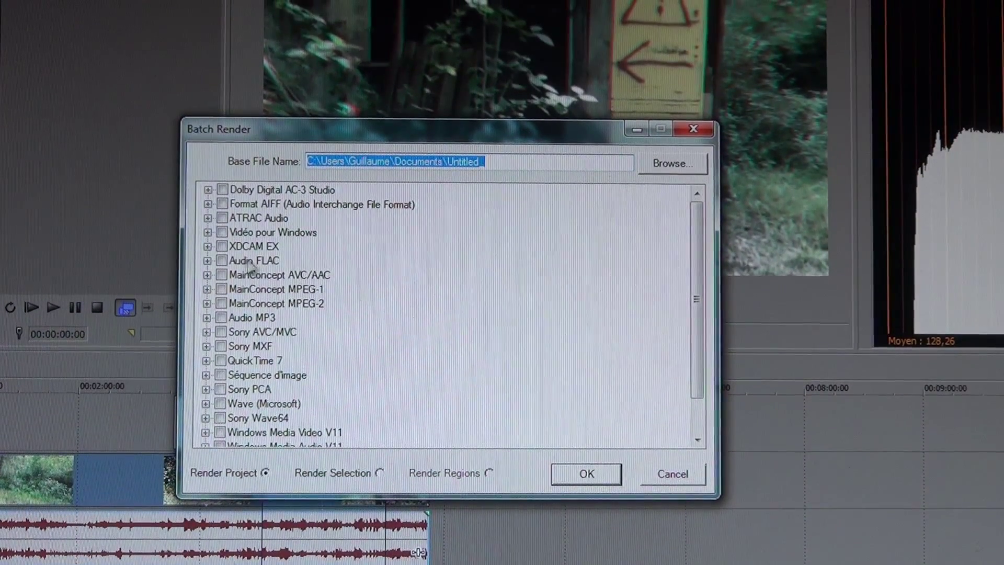
- Mark MainConcept AVC/AAC's Internet 360p 4:3, Internet 480p 4:3 and Internet 360p grand écran for batch rendering, and cancel the batch
left_click(208, 271)
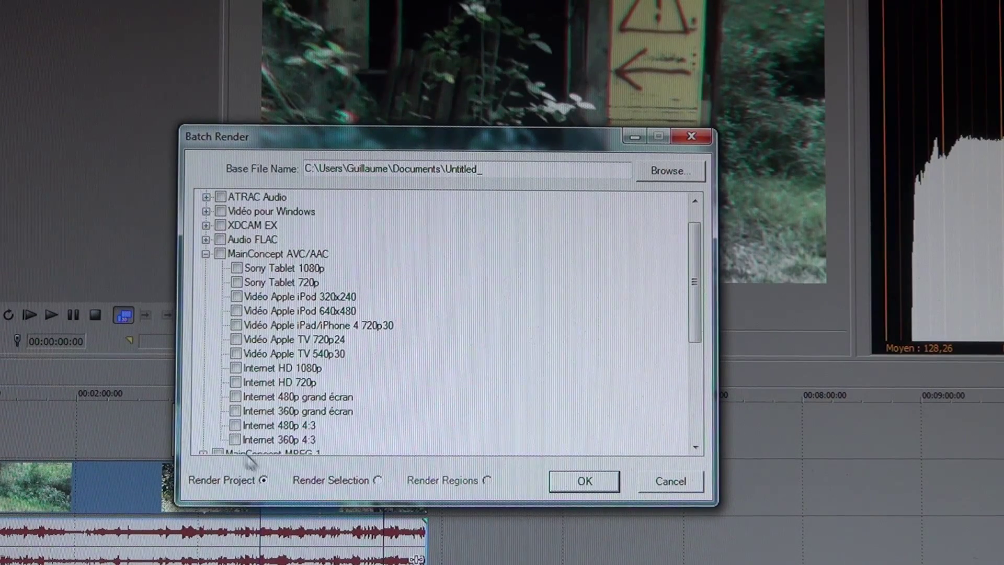
left_click(235, 439)
left_click(235, 425)
left_click(235, 411)
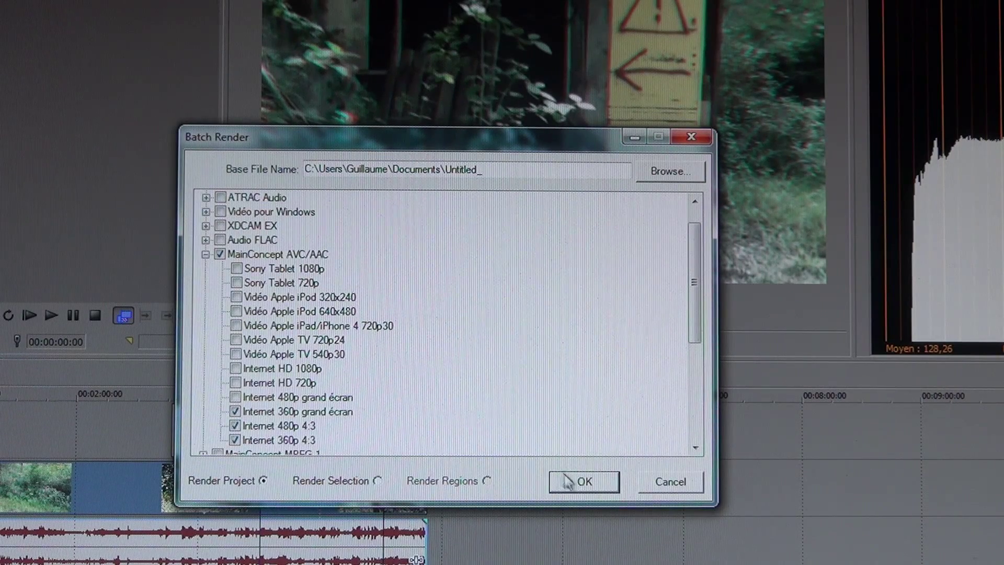
left_click(674, 490)
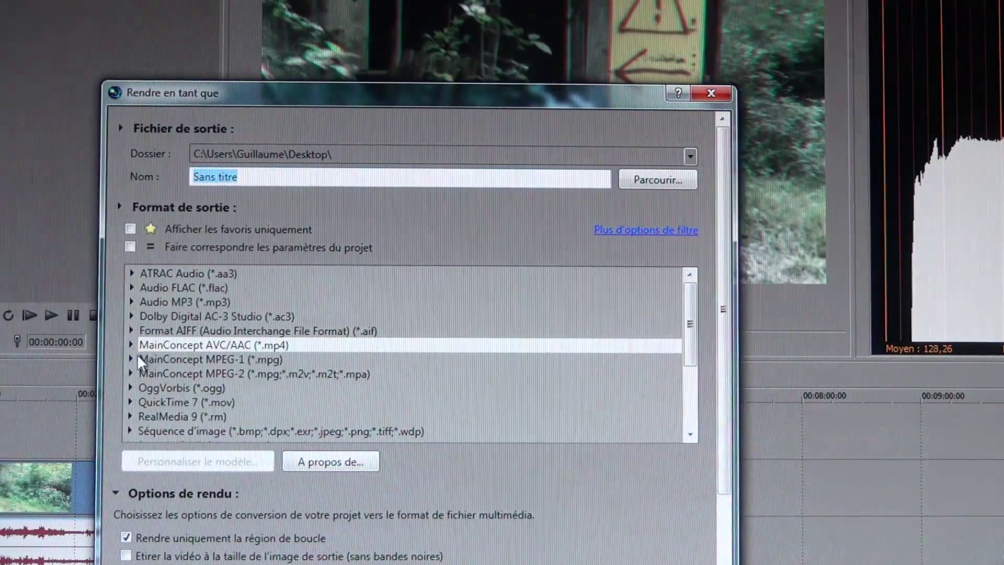
- Select the Sony Tablet 1080p template under MainConcept AVC/AAC (*.mp4) and open its custom settings
left_click(130, 345)
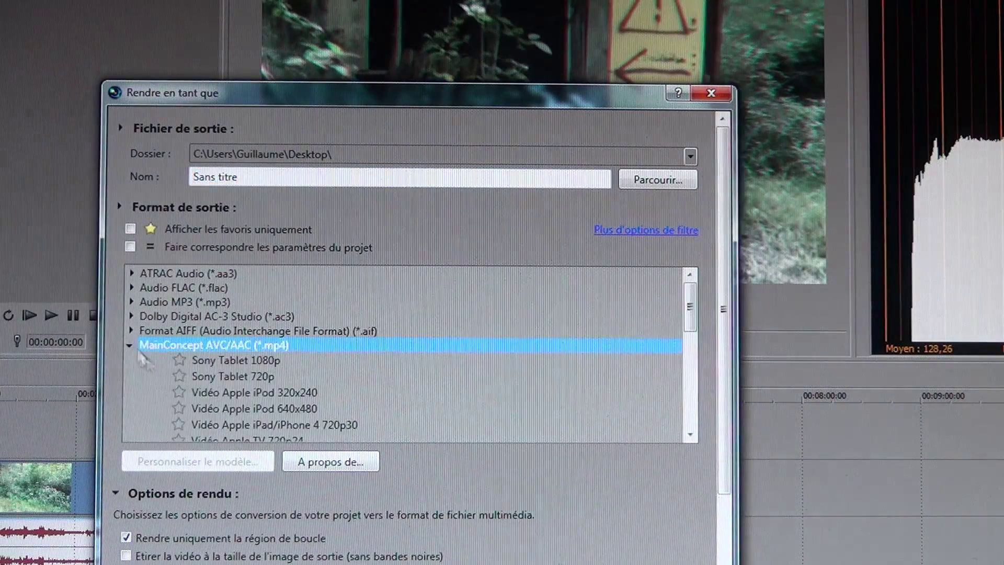
left_click(219, 376)
left_click(220, 359)
left_click(198, 461)
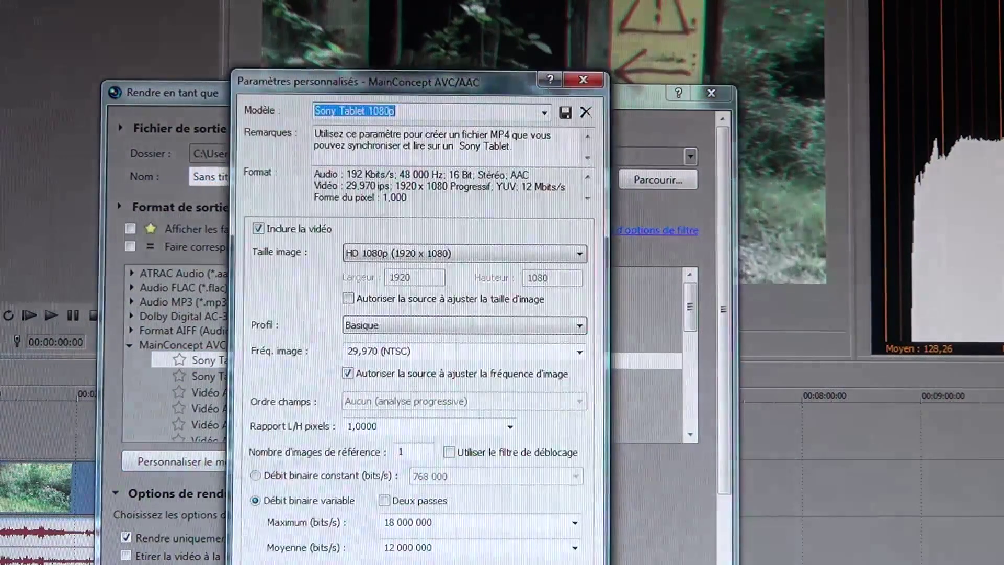
- Choose a frame rate for the template and set its Mode 3D stéréoscopique to Côte à côte (Demi)
left_click(578, 352)
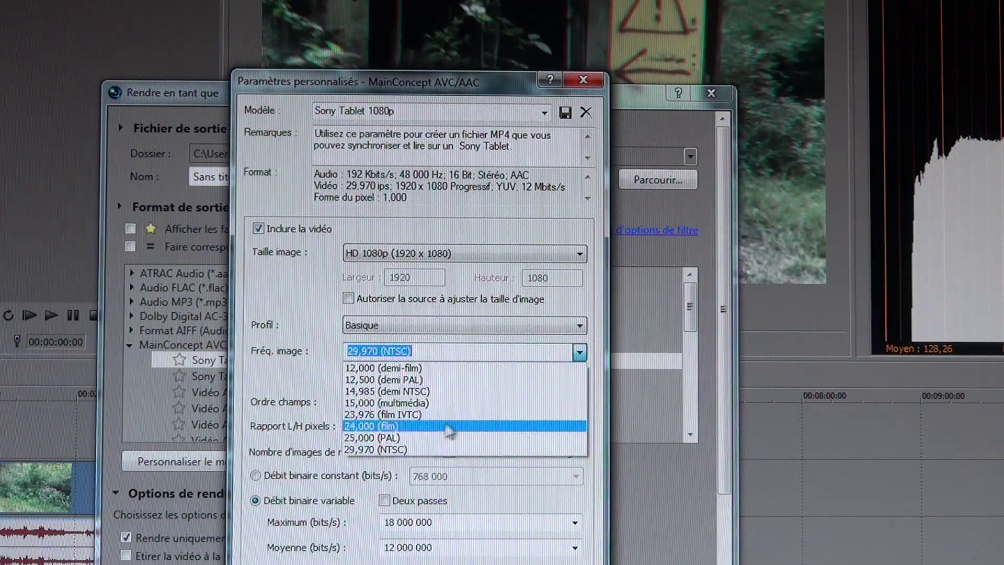
left_click(432, 445)
left_click(293, 562)
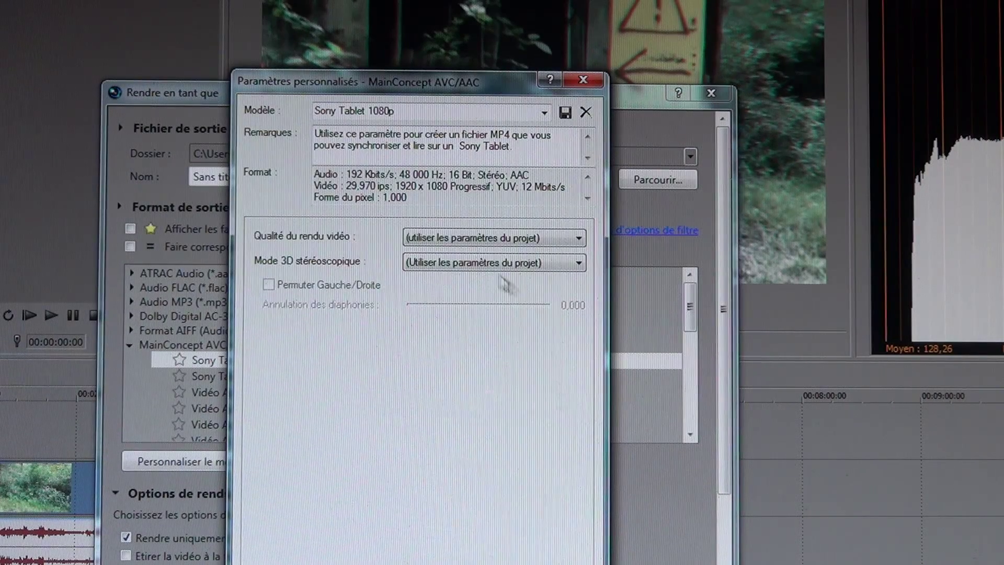
left_click(490, 264)
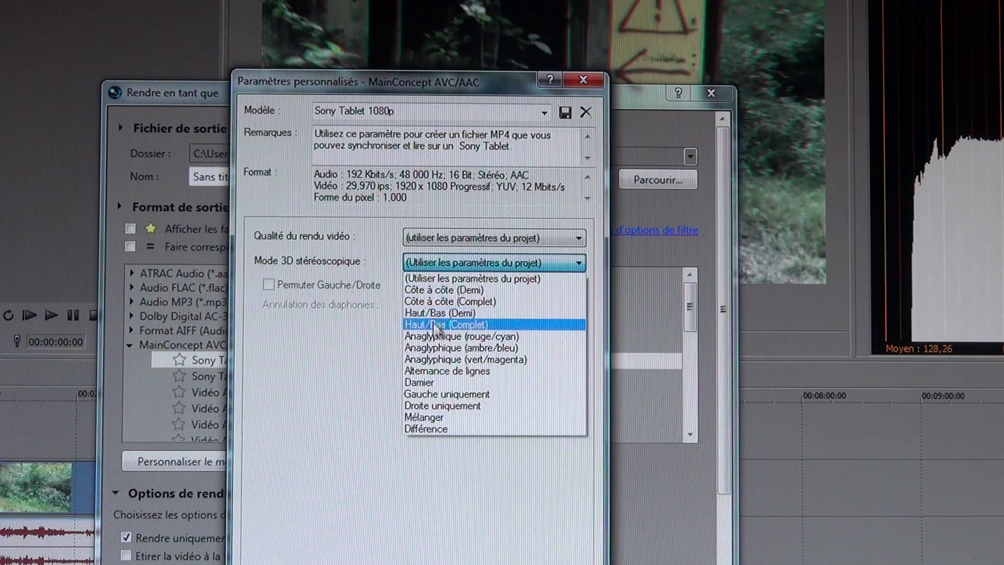
left_click(461, 290)
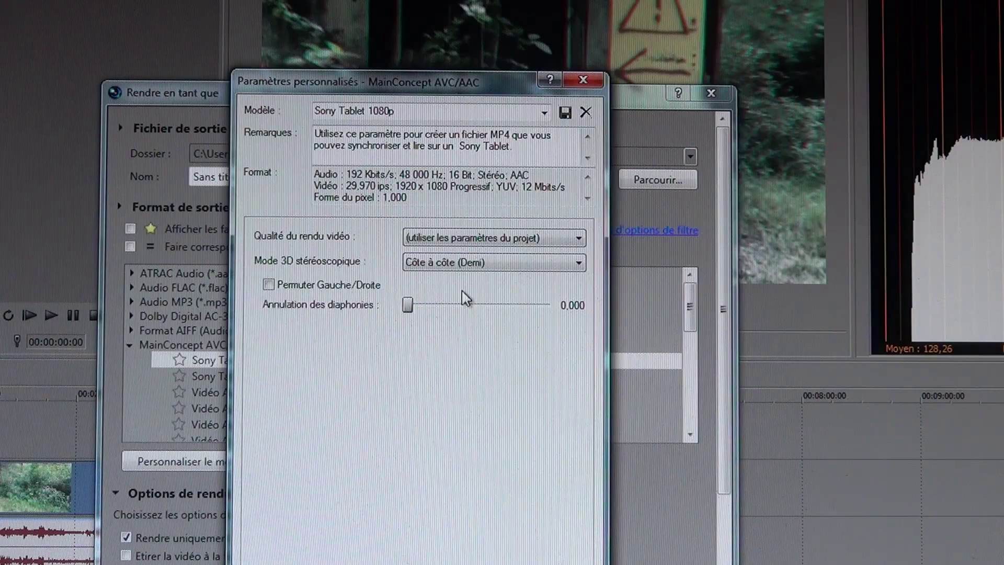
left_click(470, 112)
left_click(470, 112)
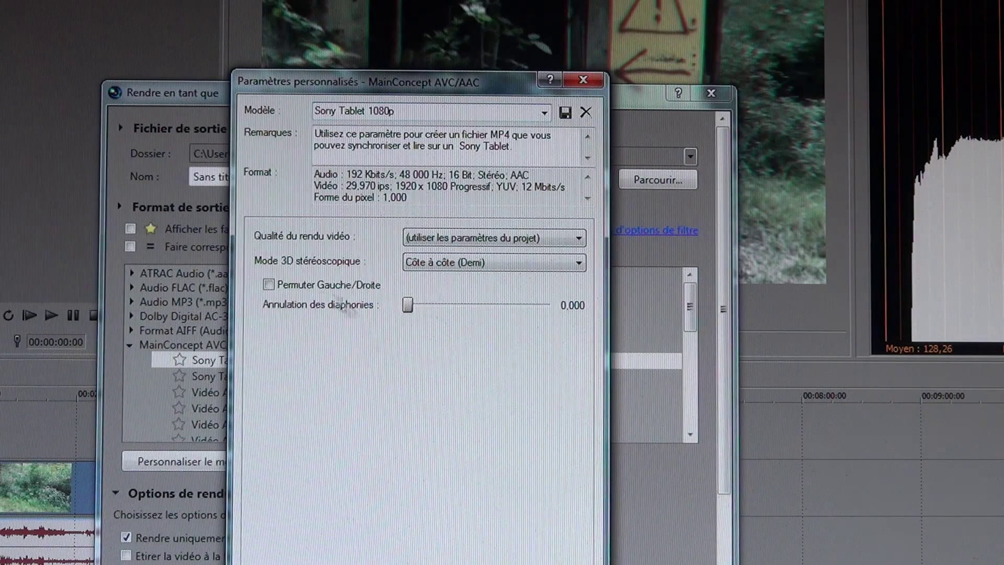
- Change the template's Mode 3D stéréoscopique to Anaglyphique (rouge/cyan), start editing the template name, and discard the custom settings
left_click(460, 267)
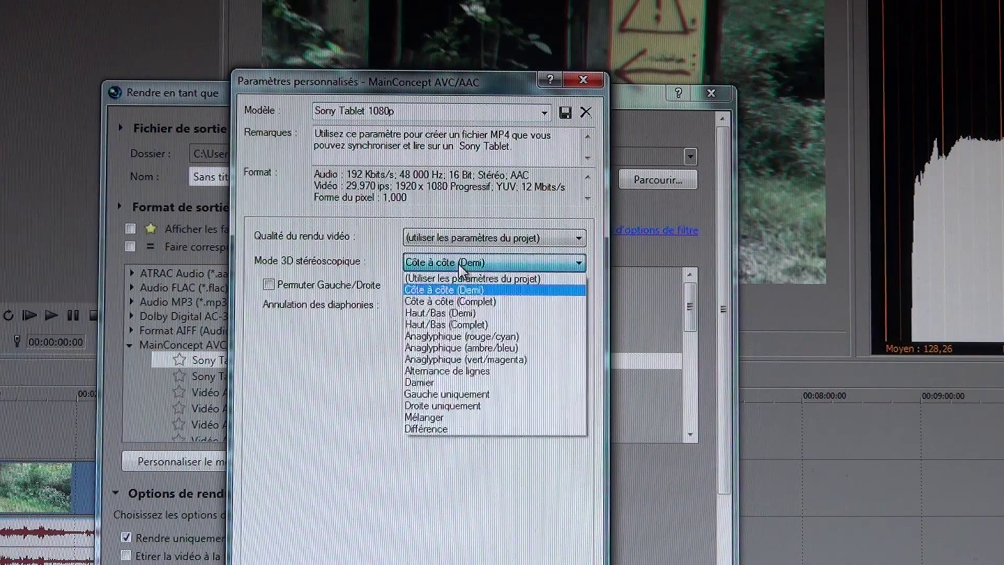
left_click(464, 336)
left_click(418, 111)
key("End")
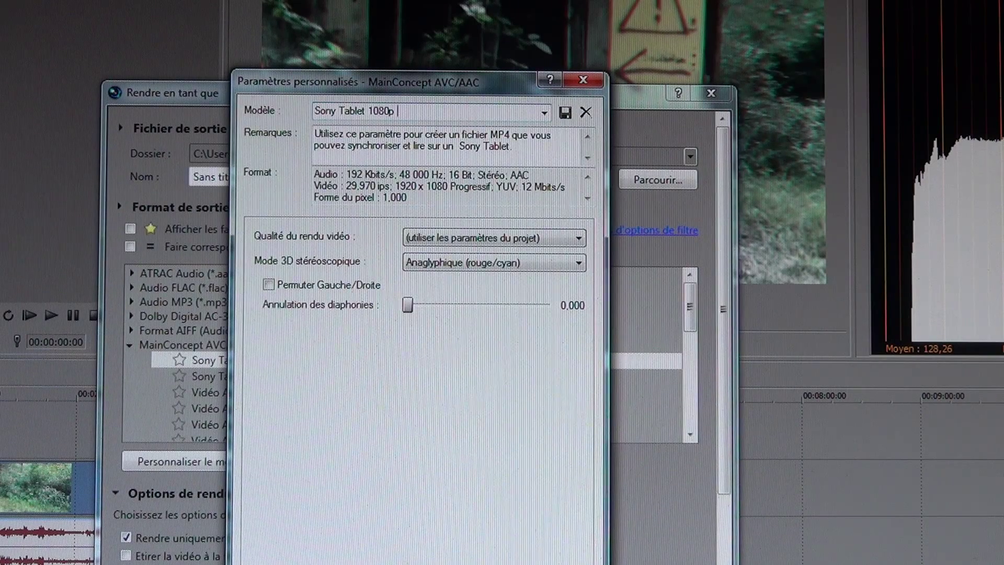
key("Escape")
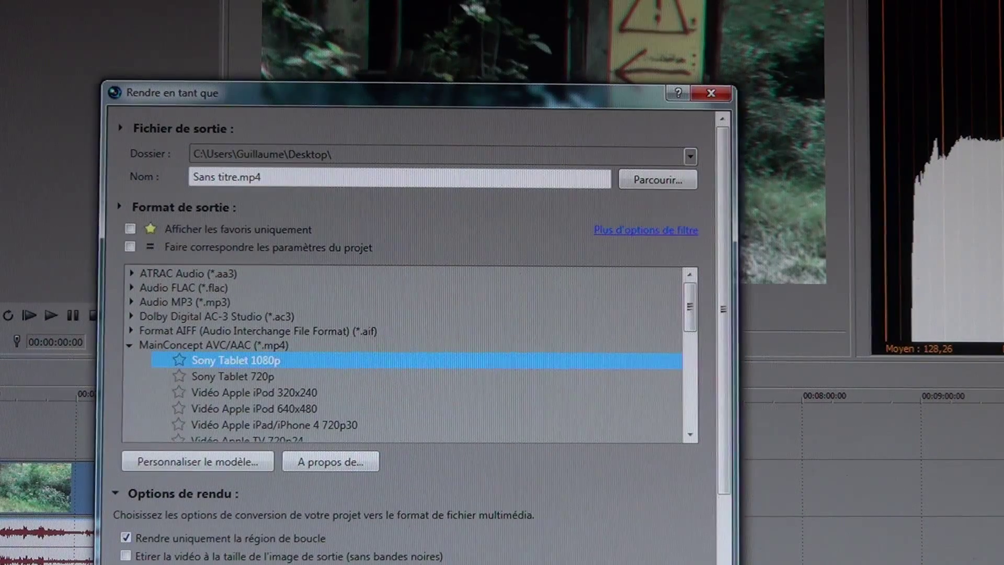